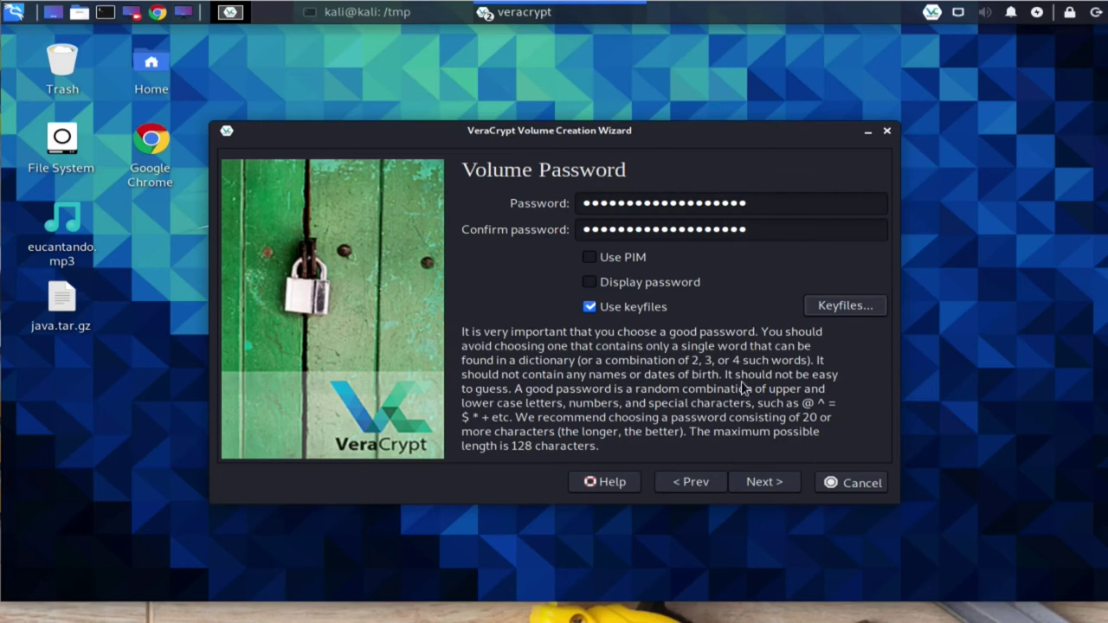
Step: Advance the wizard to format options and scroll the Docs table of contents to section 5.6
click(754, 487)
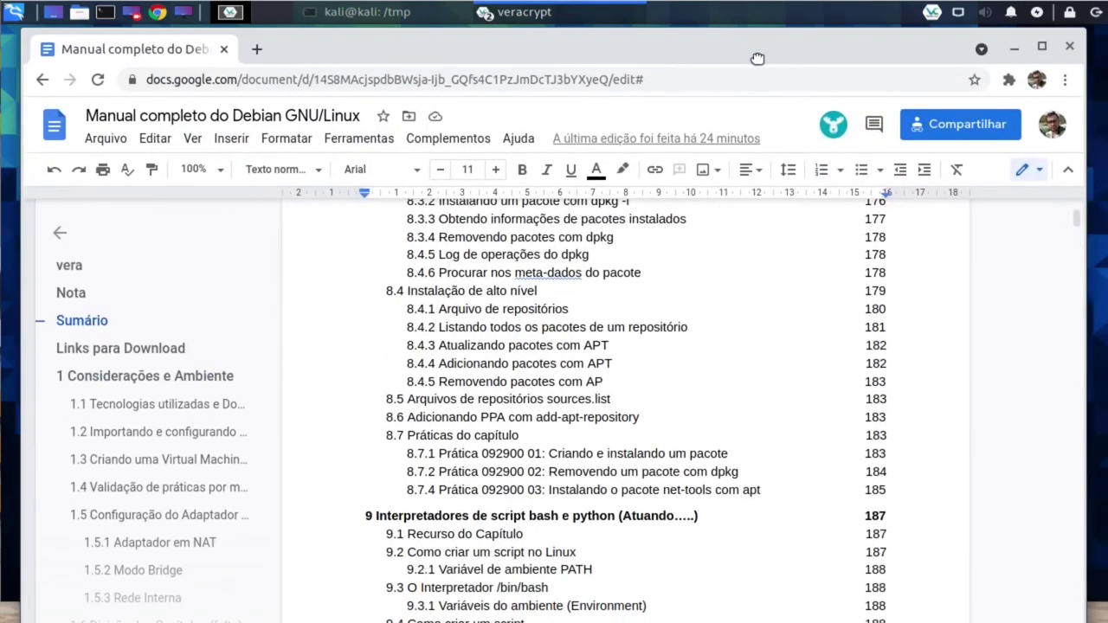
scroll(660, 390, up, 9)
scroll(659, 389, up, 10)
scroll(659, 390, up, 8)
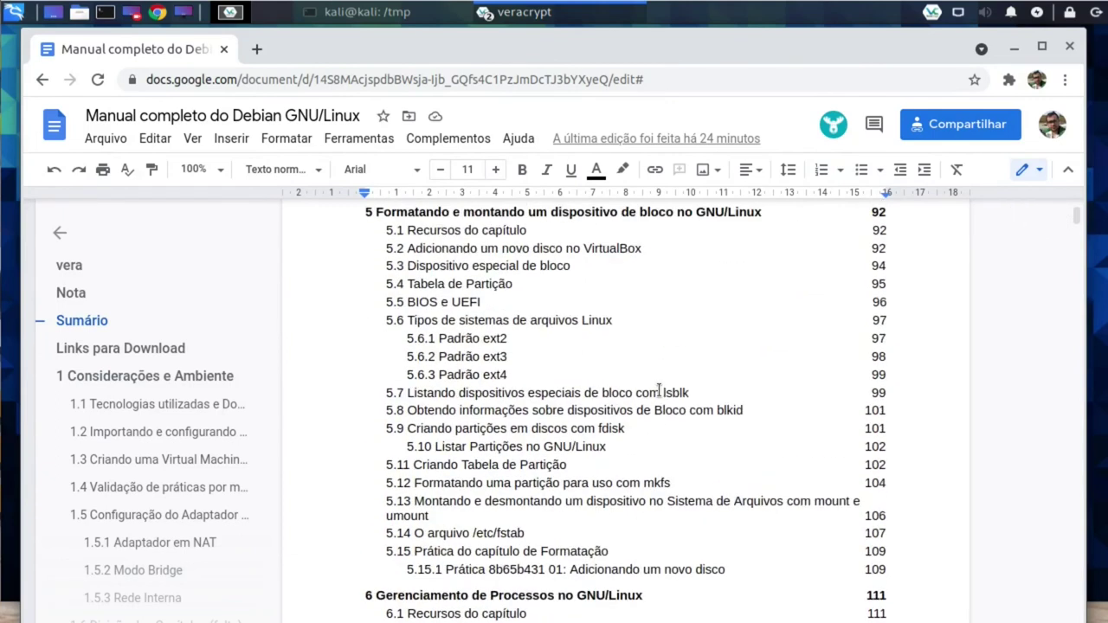
scroll(659, 392, up, 4)
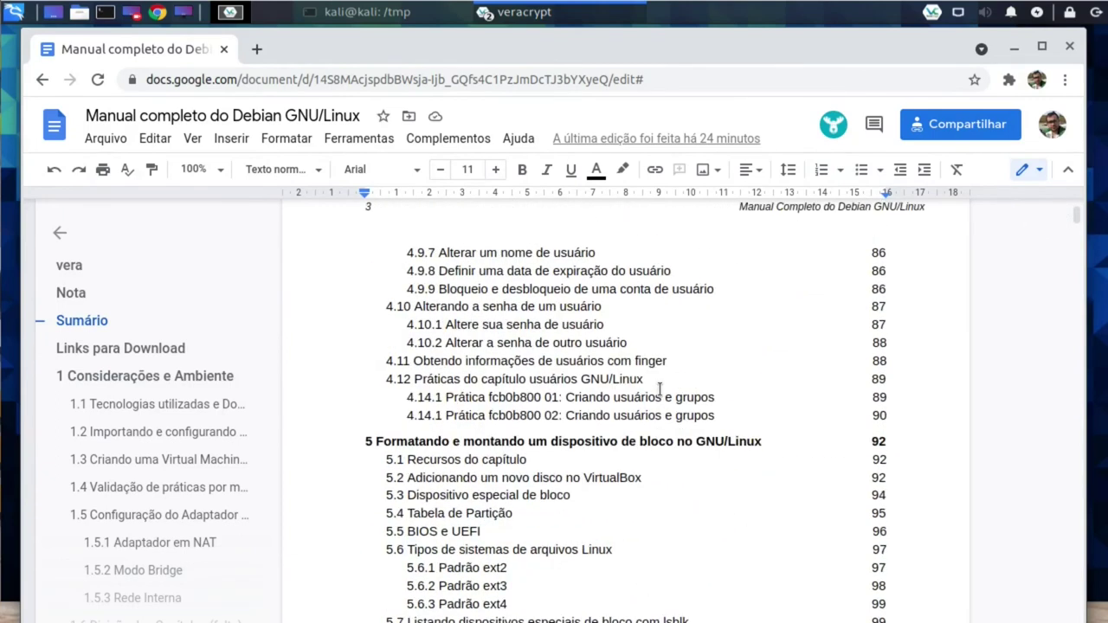
scroll(650, 390, down, 3)
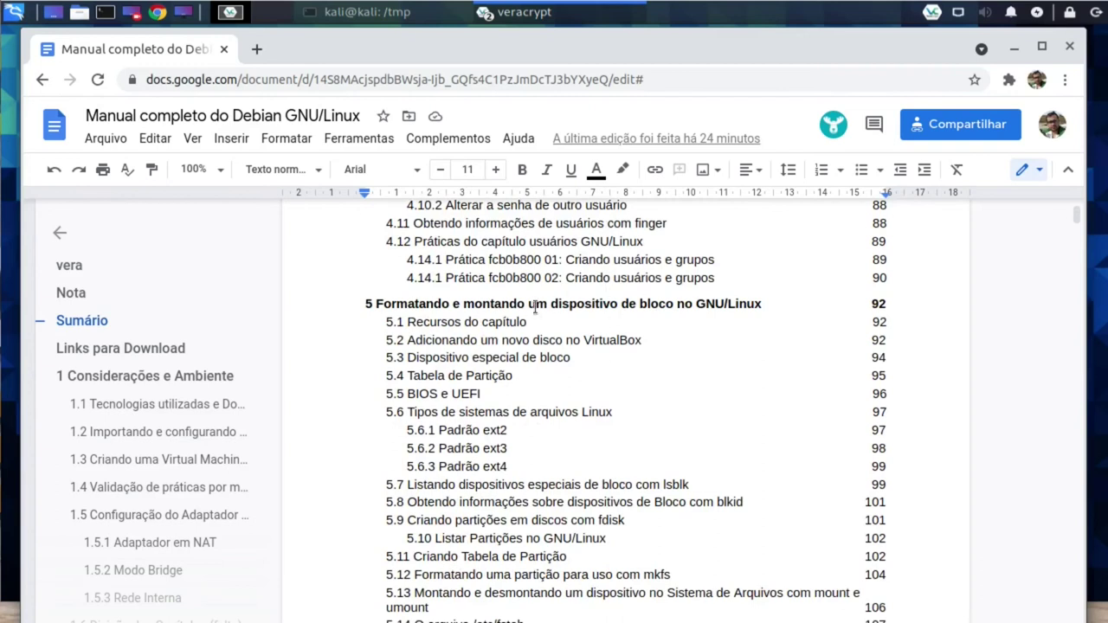
Step: Point out the 5.6 Linux filesystem types entries, down to the 5.6.1 ext2 line
click(514, 412)
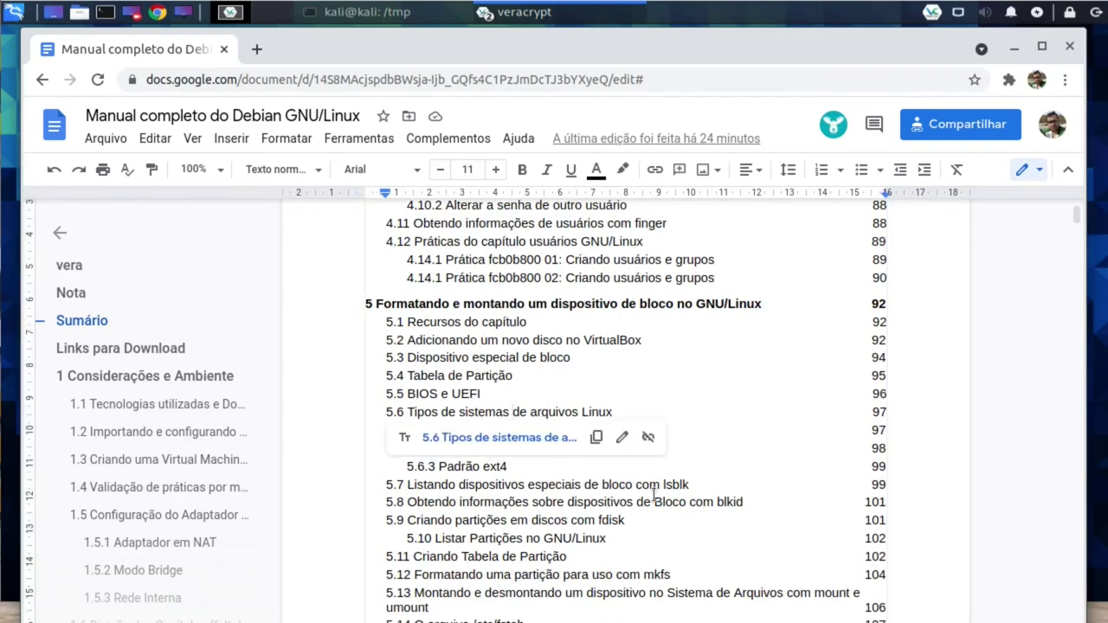
click(771, 433)
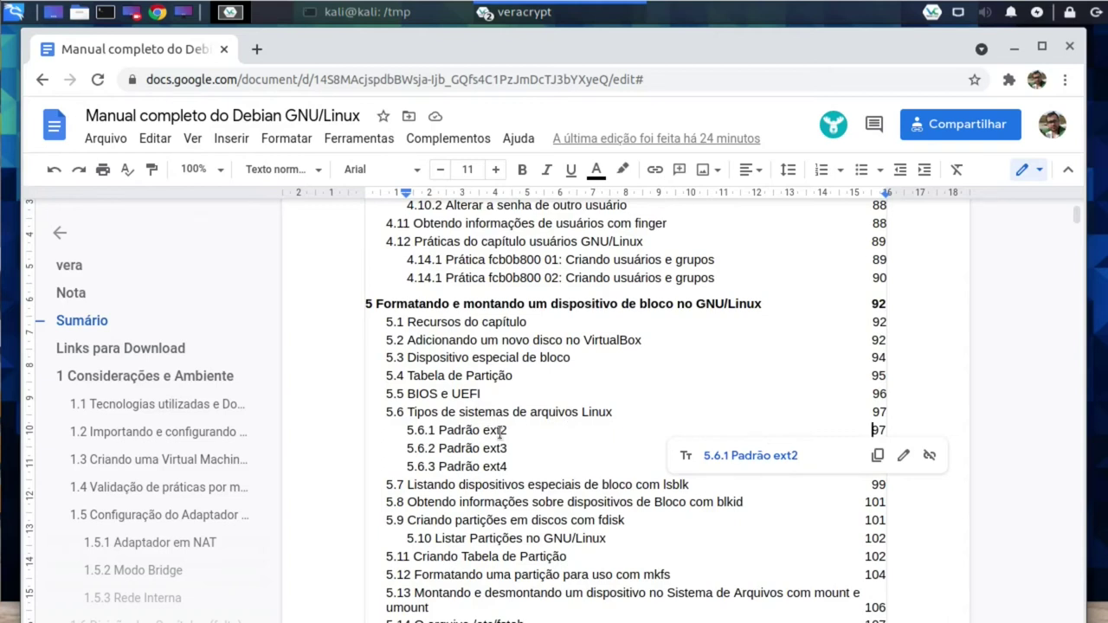
click(500, 430)
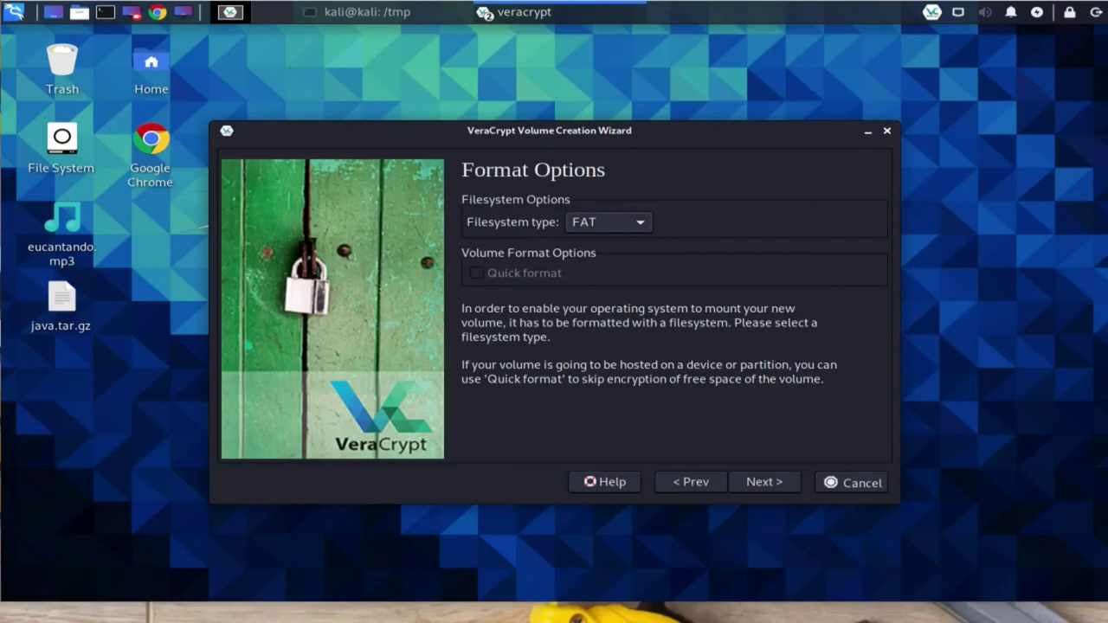
Step: Pick Linux Ext2 as the filesystem type and advance to Cross-Platform Support
click(637, 223)
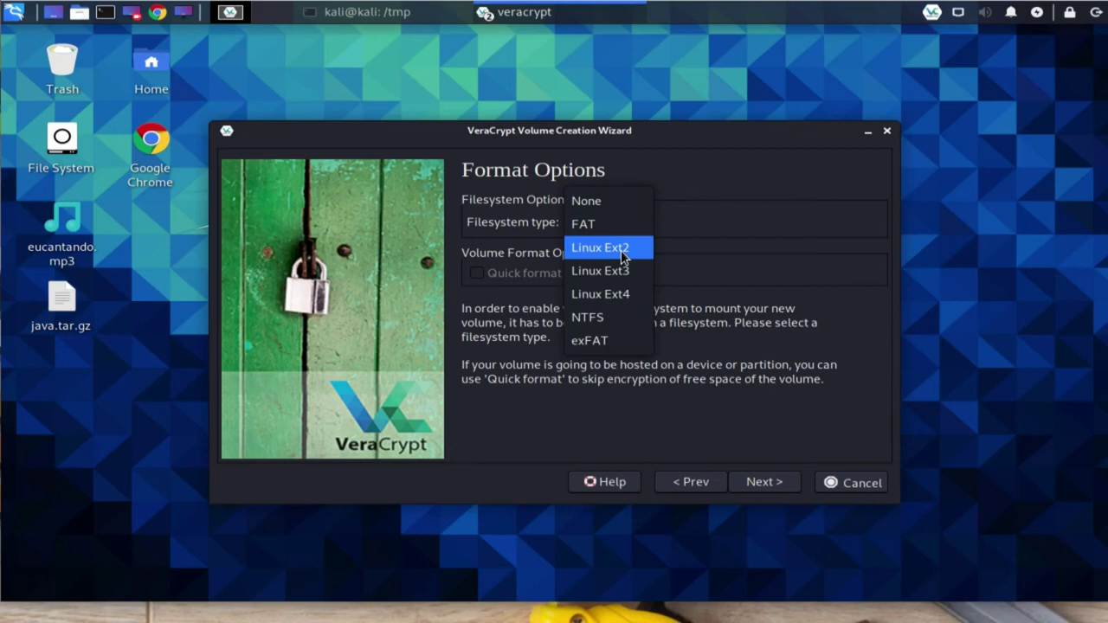
click(624, 251)
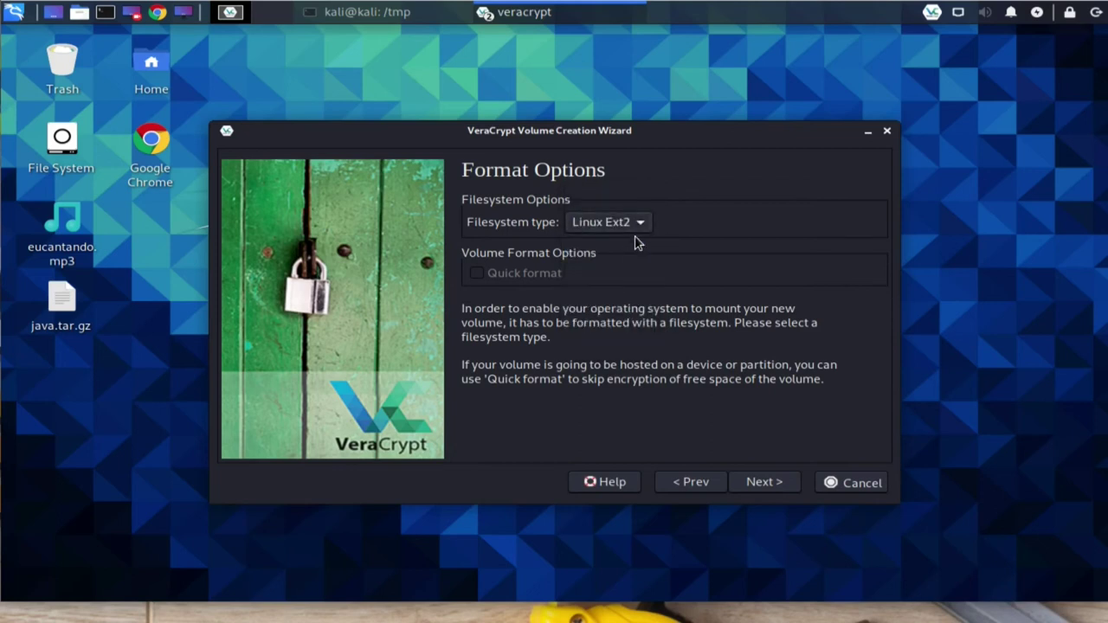
click(643, 227)
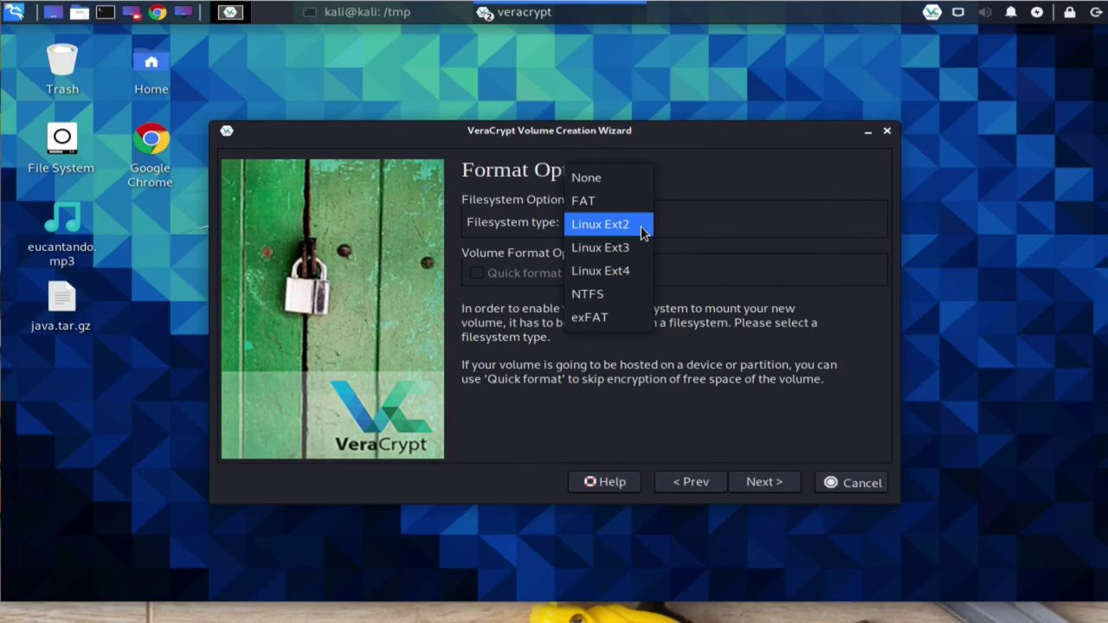
click(642, 225)
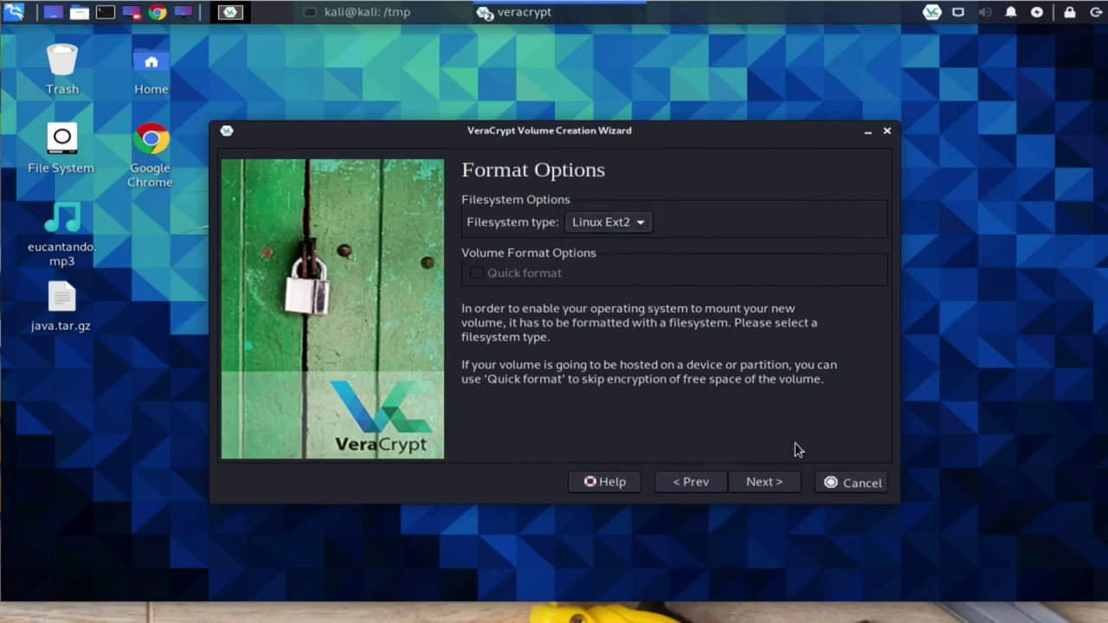
click(762, 482)
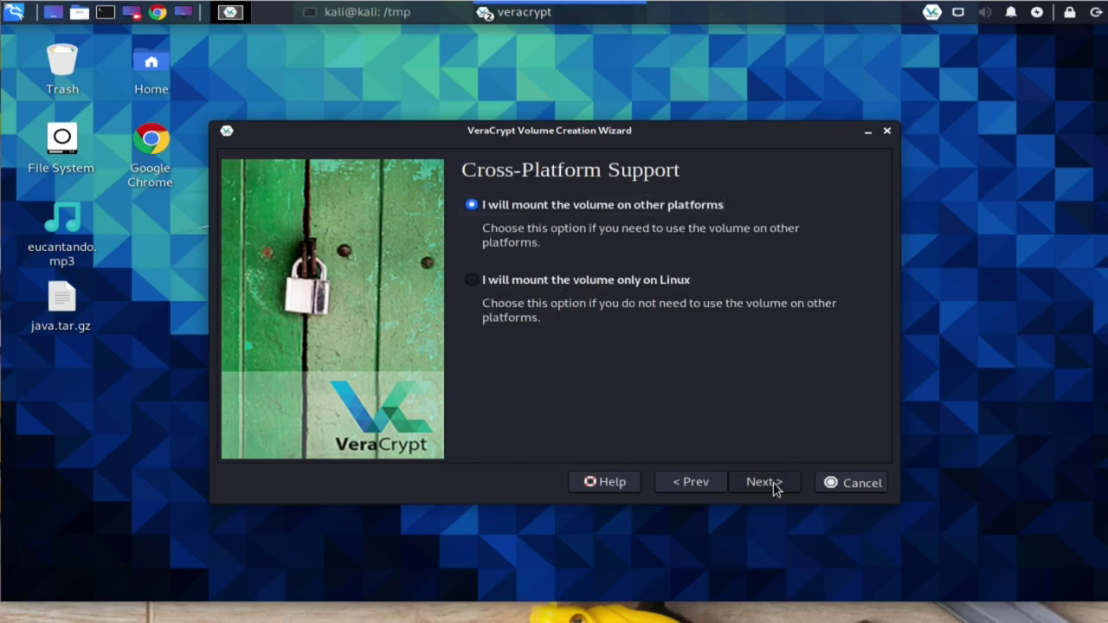
Step: Choose 'I will mount the volume only on Linux' and advance to Volume Format
click(536, 283)
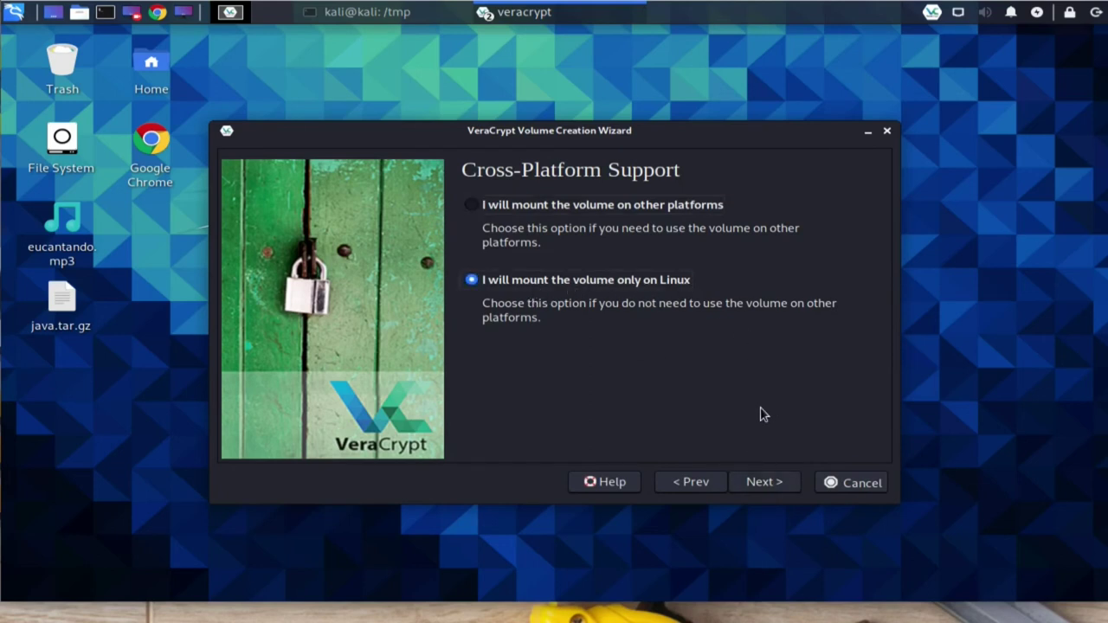
click(778, 488)
click(778, 489)
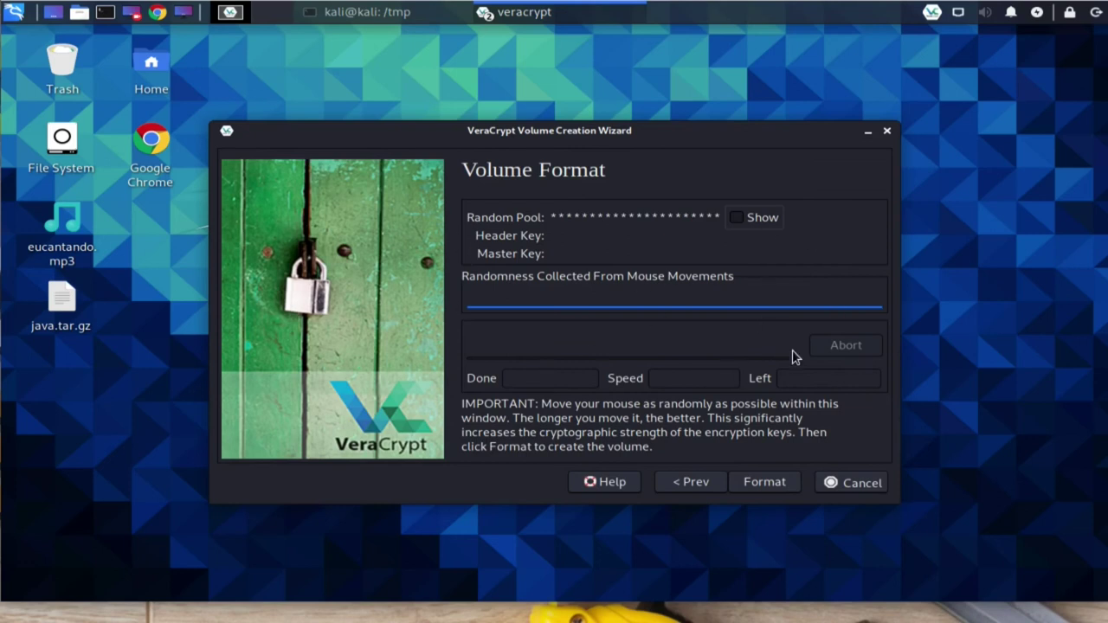
Step: Format the volume over java.tar.gz, confirming the replacement and entering the administrator password
click(781, 483)
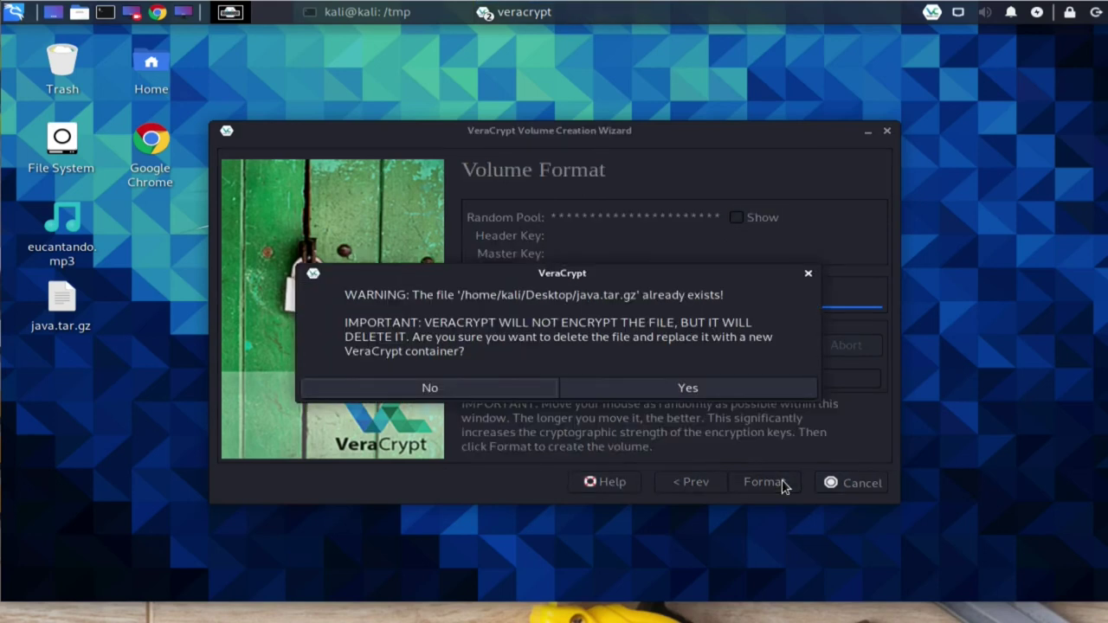
click(719, 394)
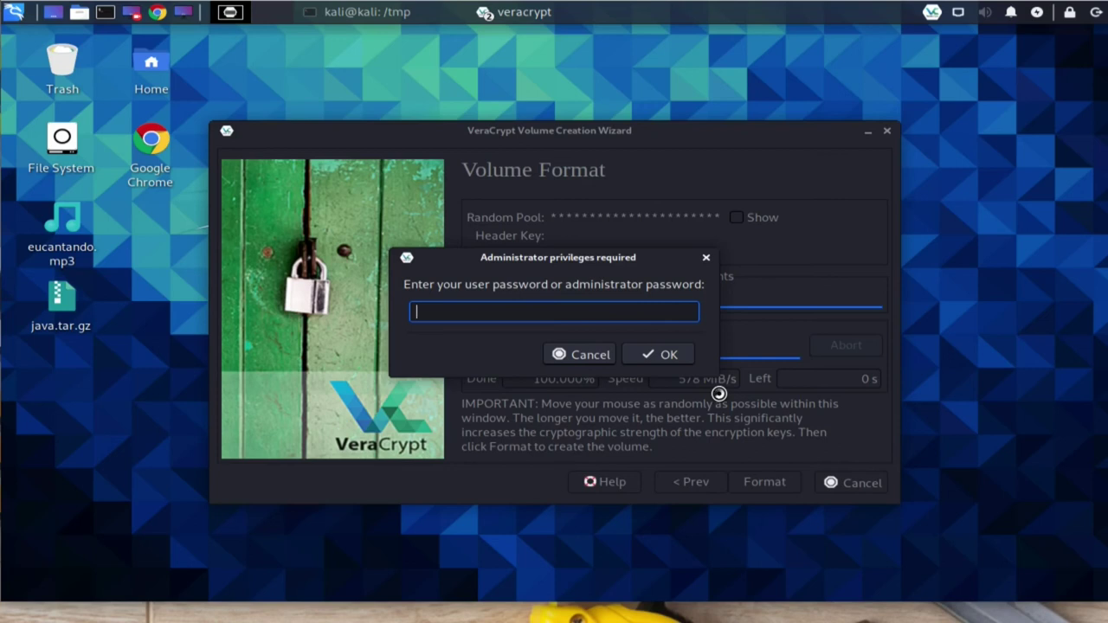
text(kali)
click(677, 348)
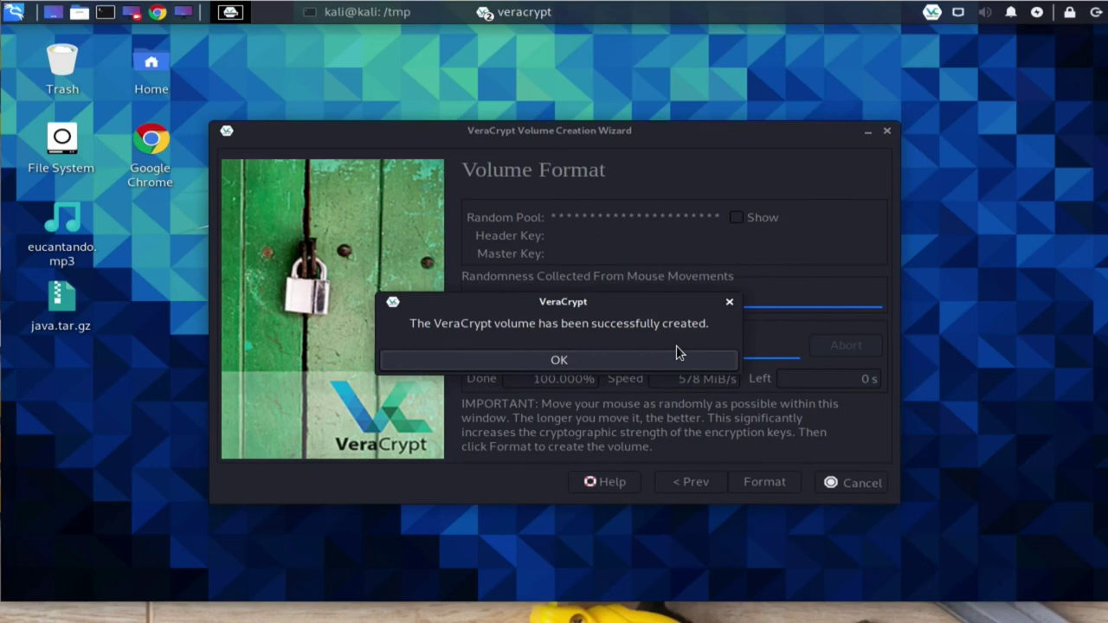
Step: Acknowledge the successful volume creation and exit the wizard
click(632, 360)
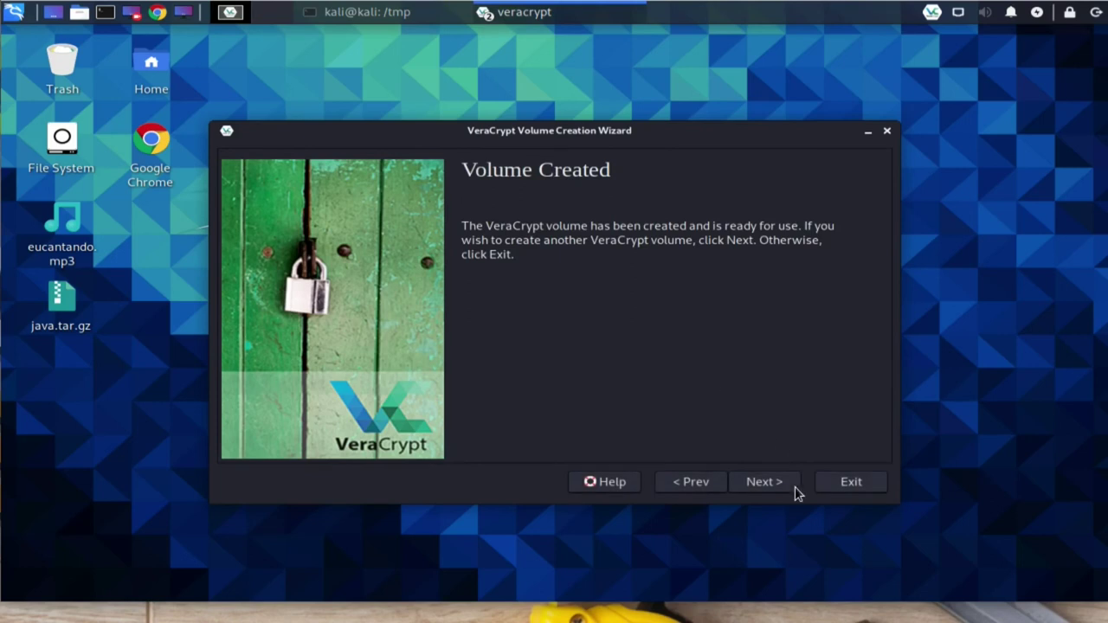
click(851, 486)
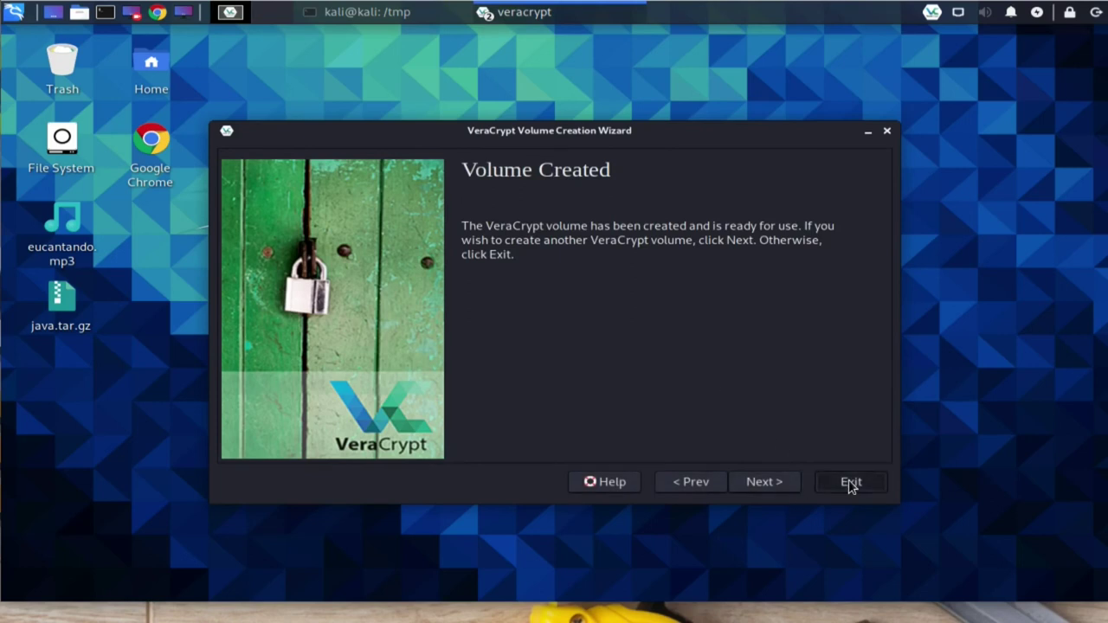
click(851, 486)
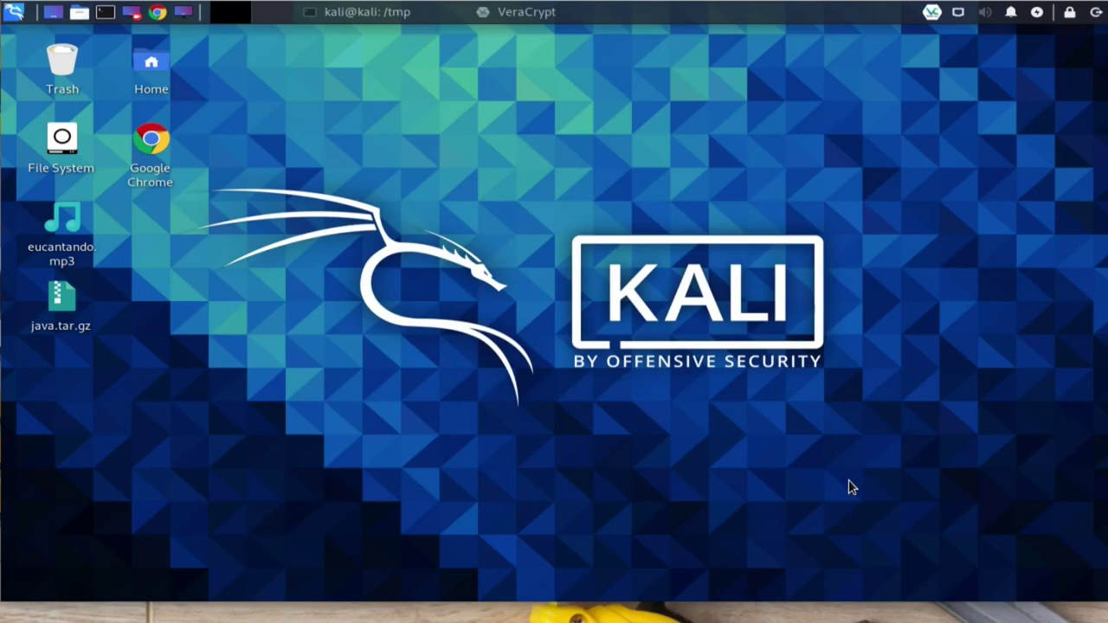
Step: Open VeraCrypt's main window from the tray and select slot 1 in the drive list
click(933, 12)
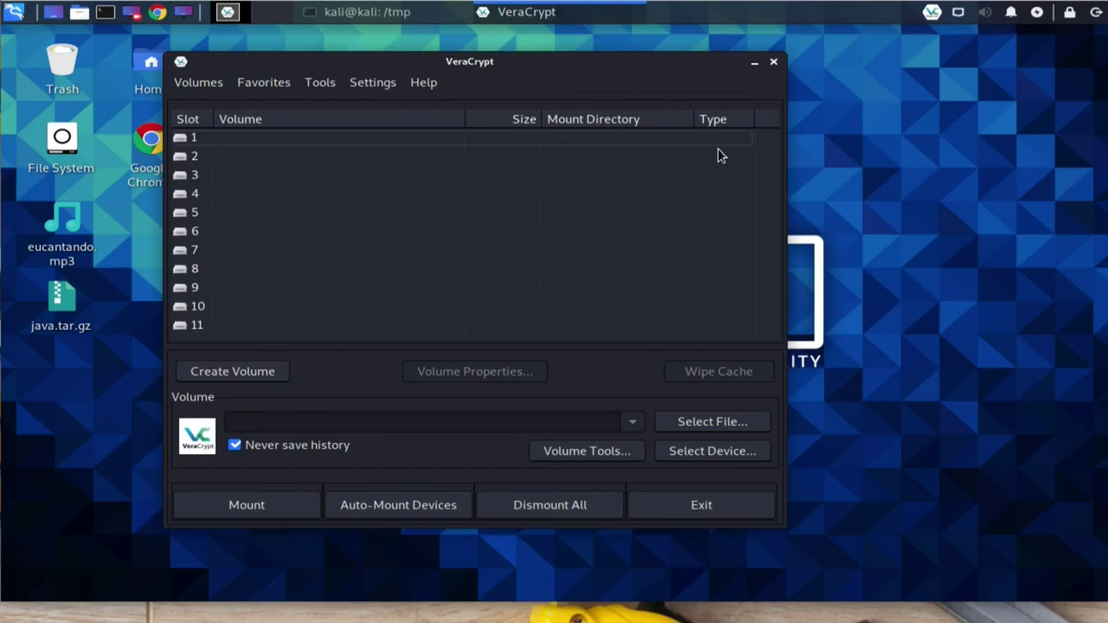
click(321, 142)
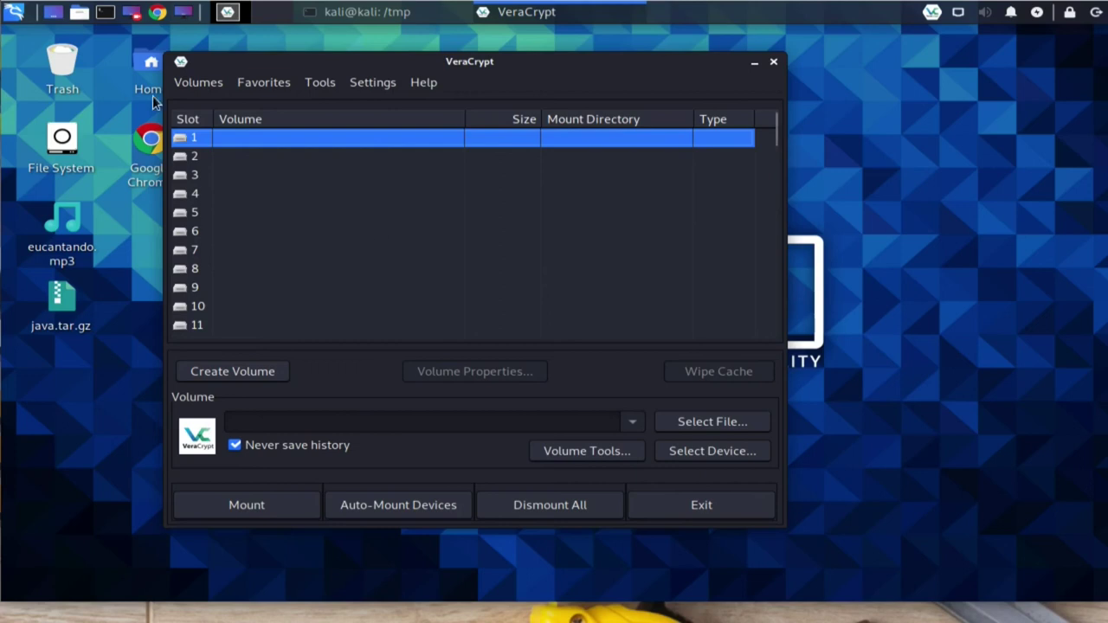
click(79, 12)
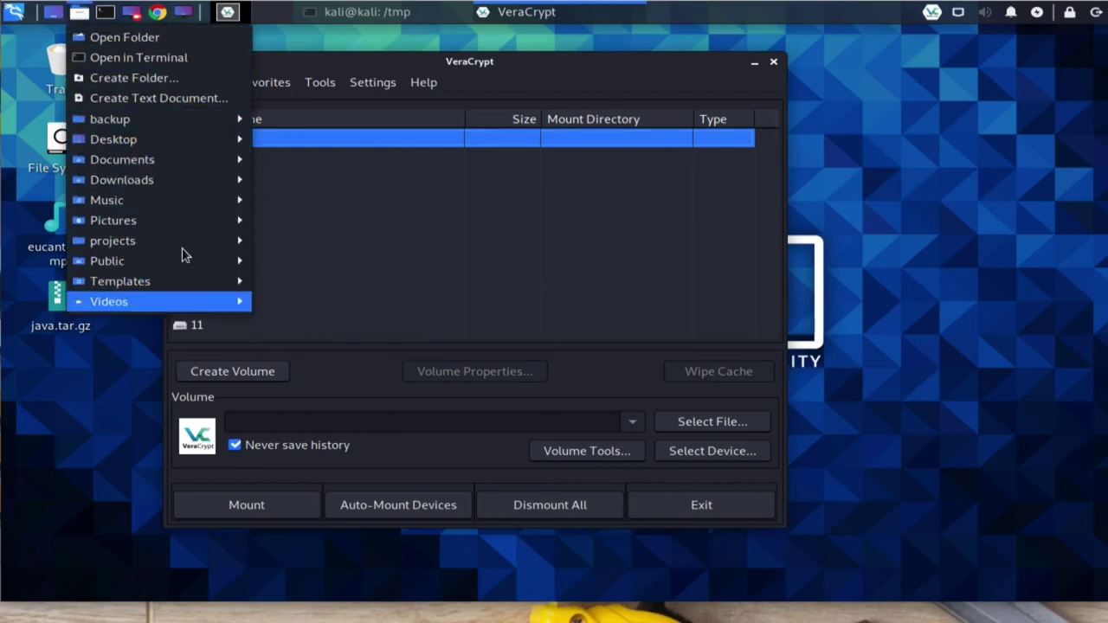
click(390, 69)
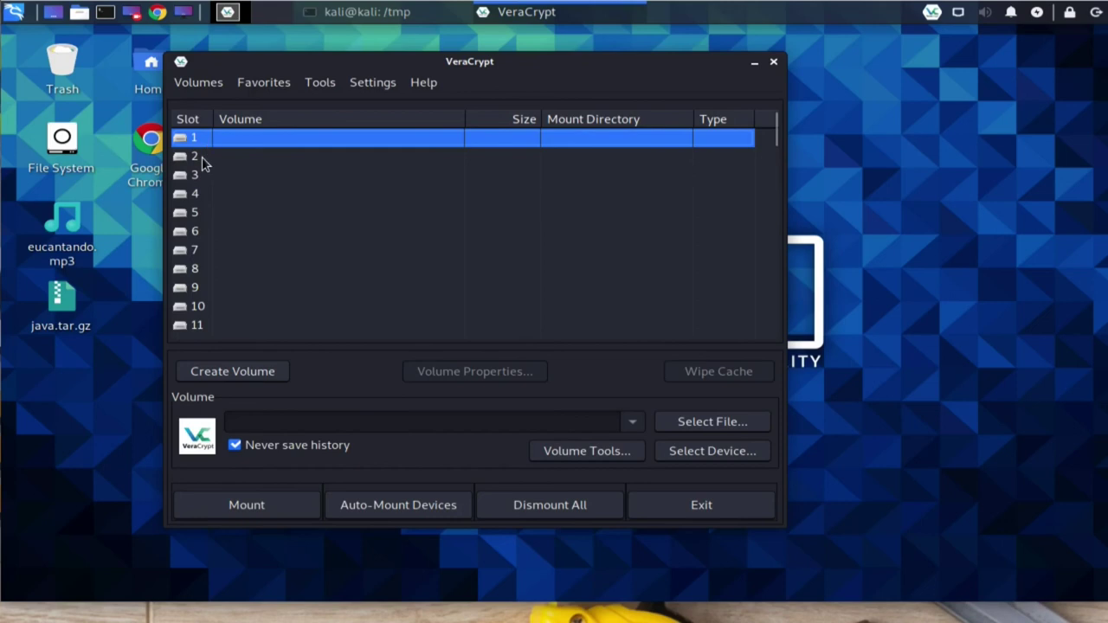
click(202, 162)
scroll(189, 312, down, 6)
scroll(188, 316, down, 12)
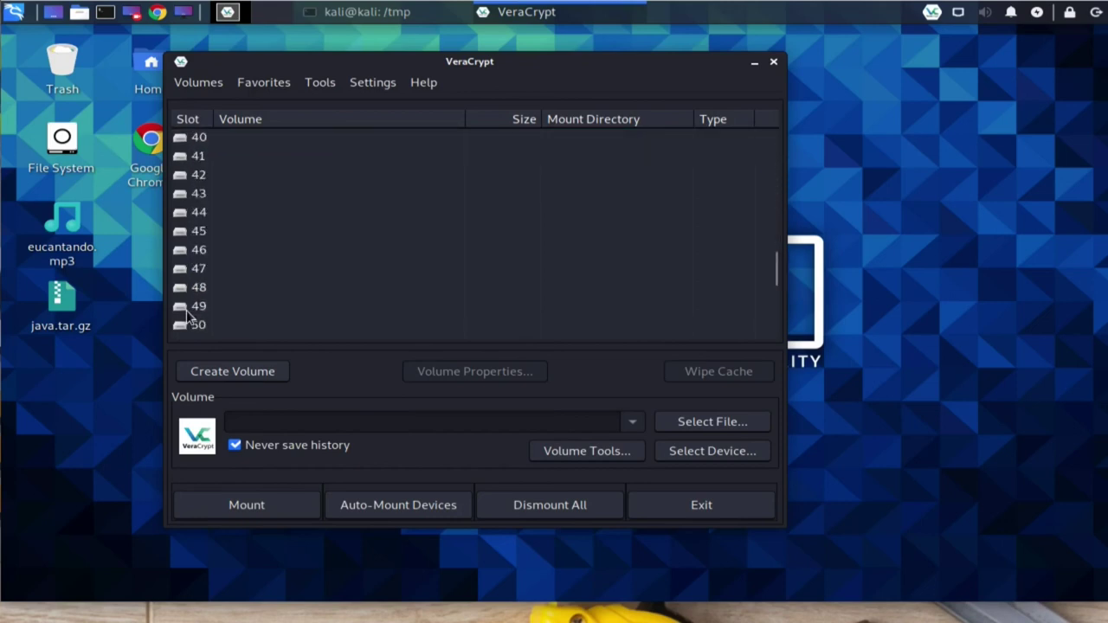
scroll(197, 325, up, 6)
scroll(198, 325, up, 12)
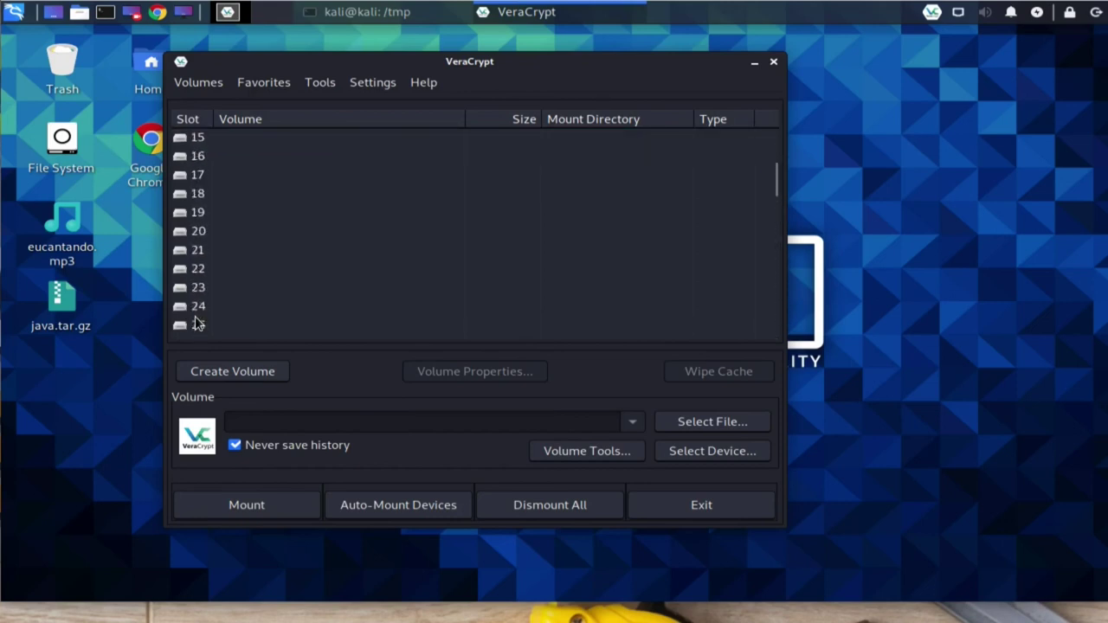
click(198, 140)
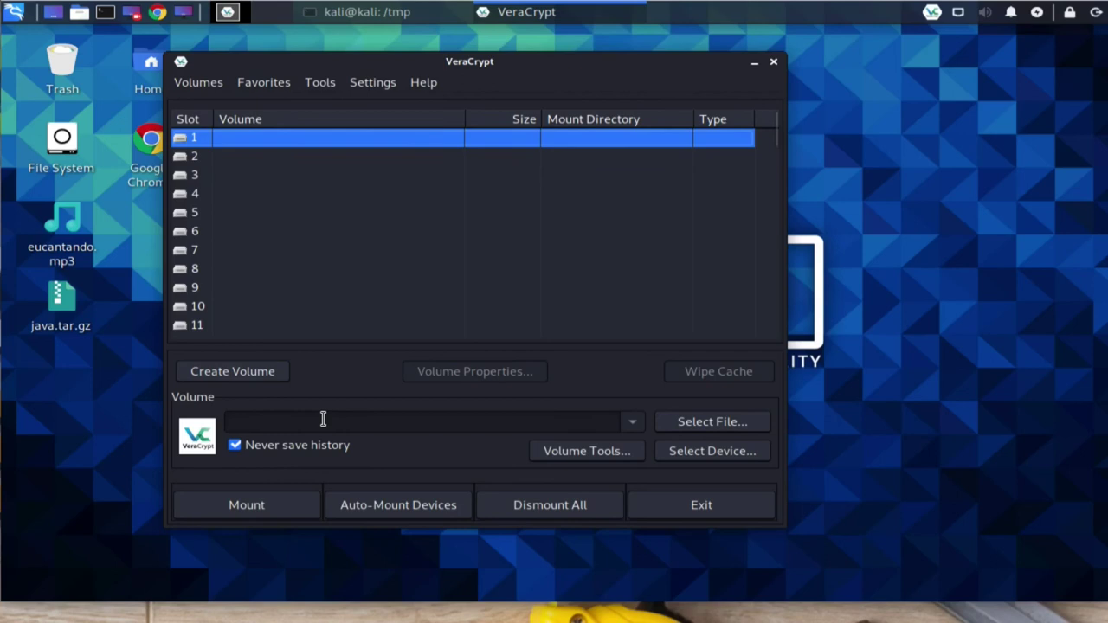
Step: Select /home/kali/Desktop/java.tar.gz as the volume and start mounting it
click(677, 424)
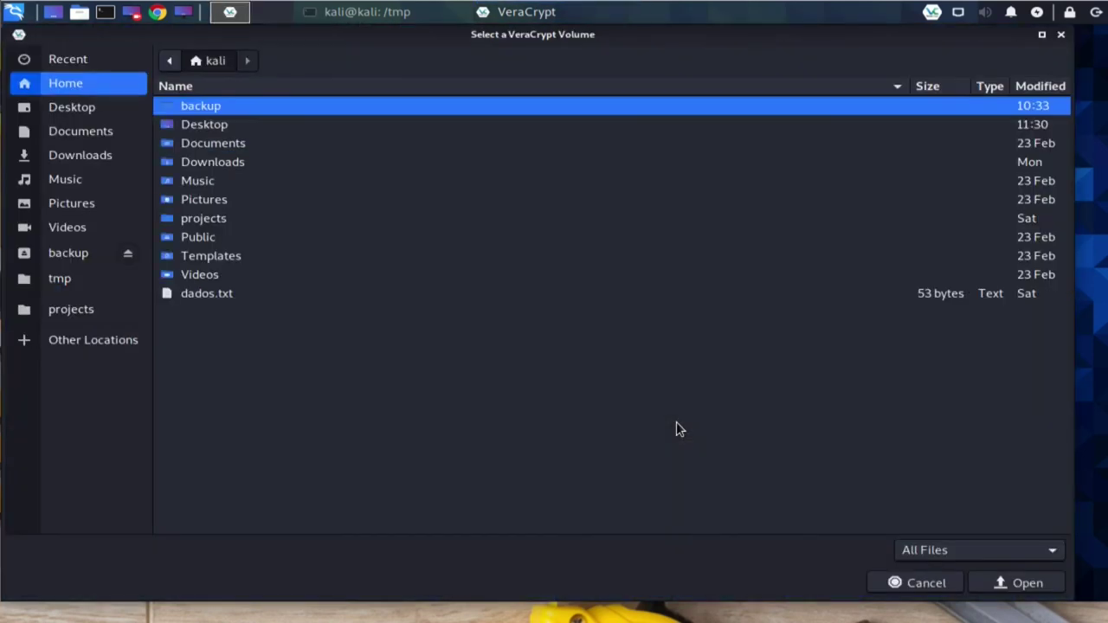
double_click(238, 130)
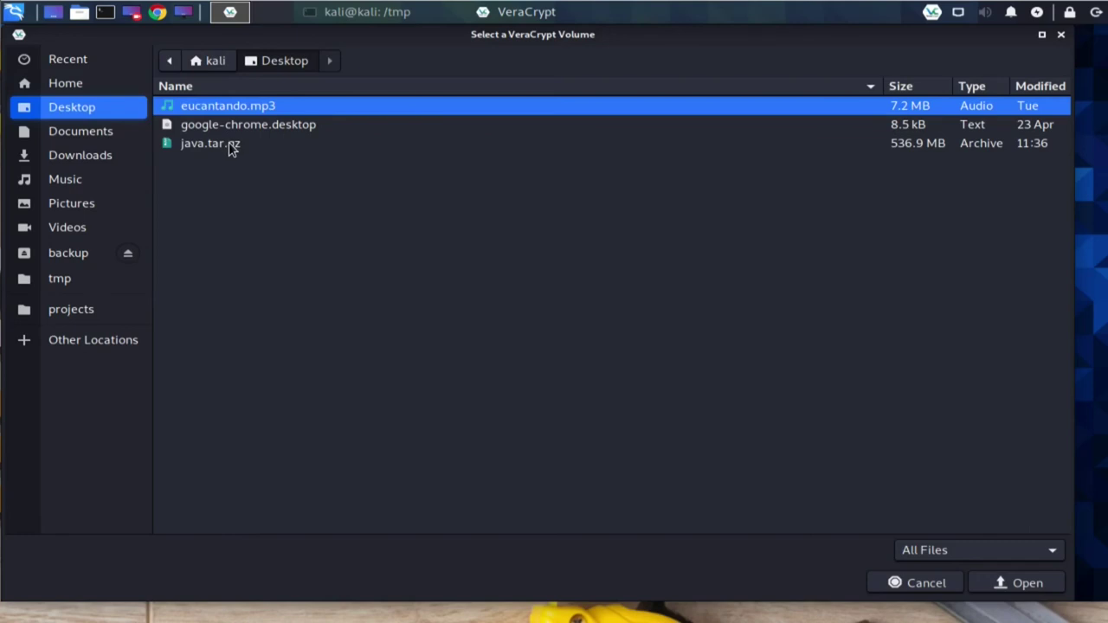
double_click(211, 143)
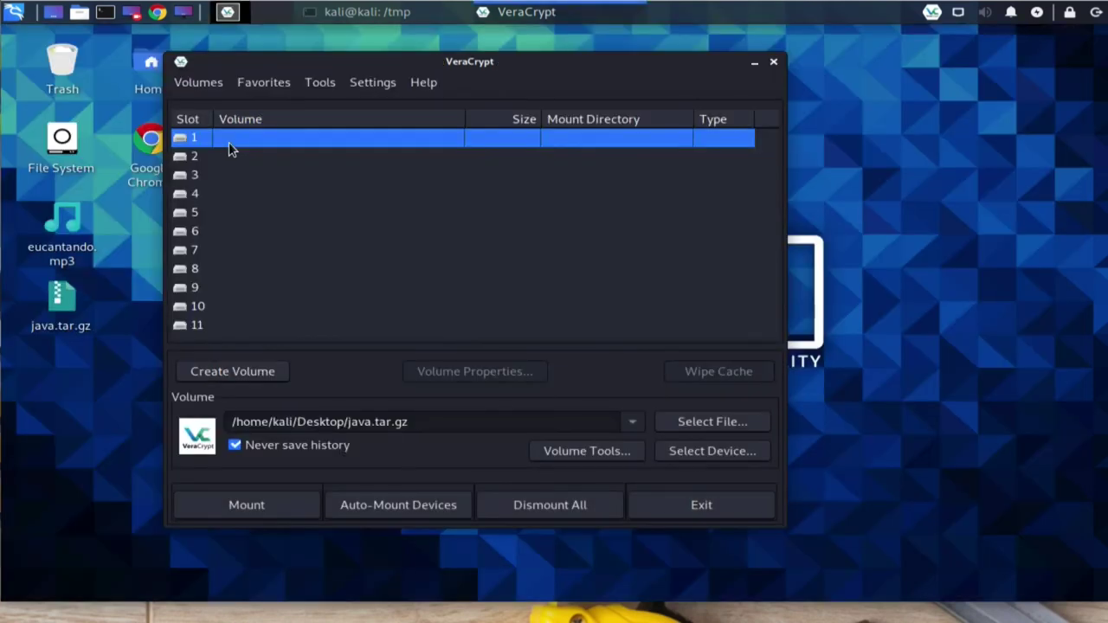
click(247, 505)
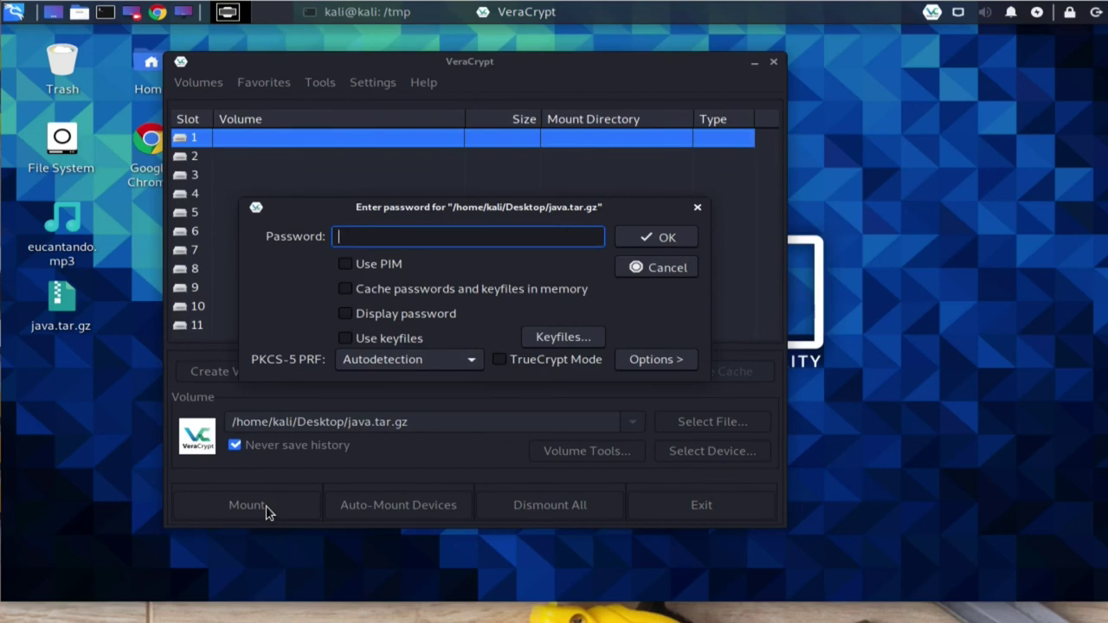
Step: Enter the volume password, add Desktop/eucantando.mp3 as keyfile, and submit to mount
text(1234561234561234561)
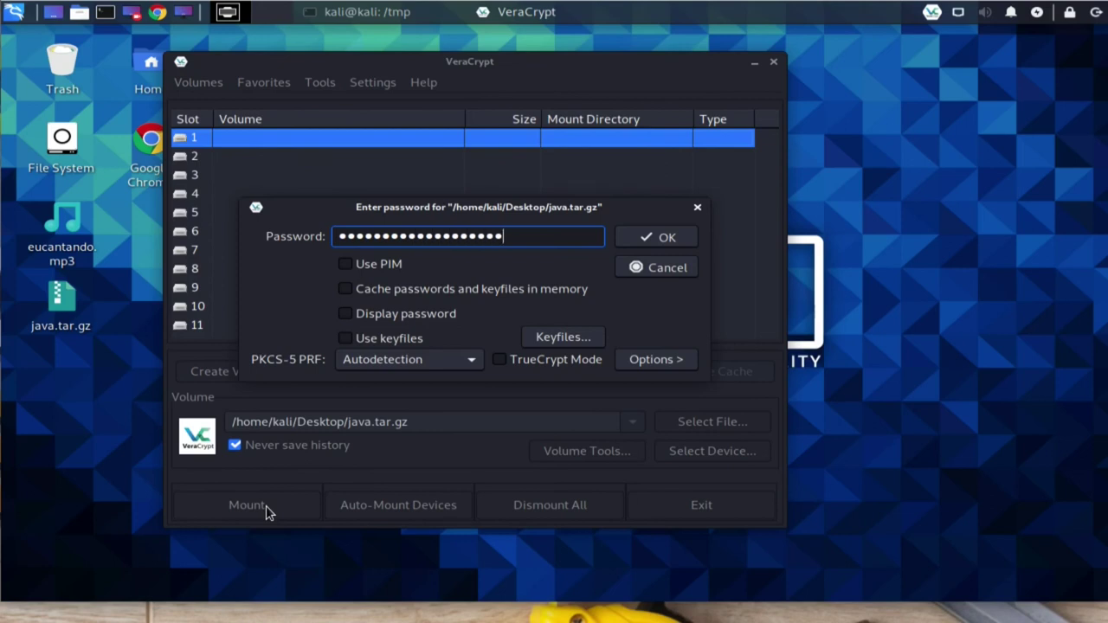
click(416, 341)
click(576, 338)
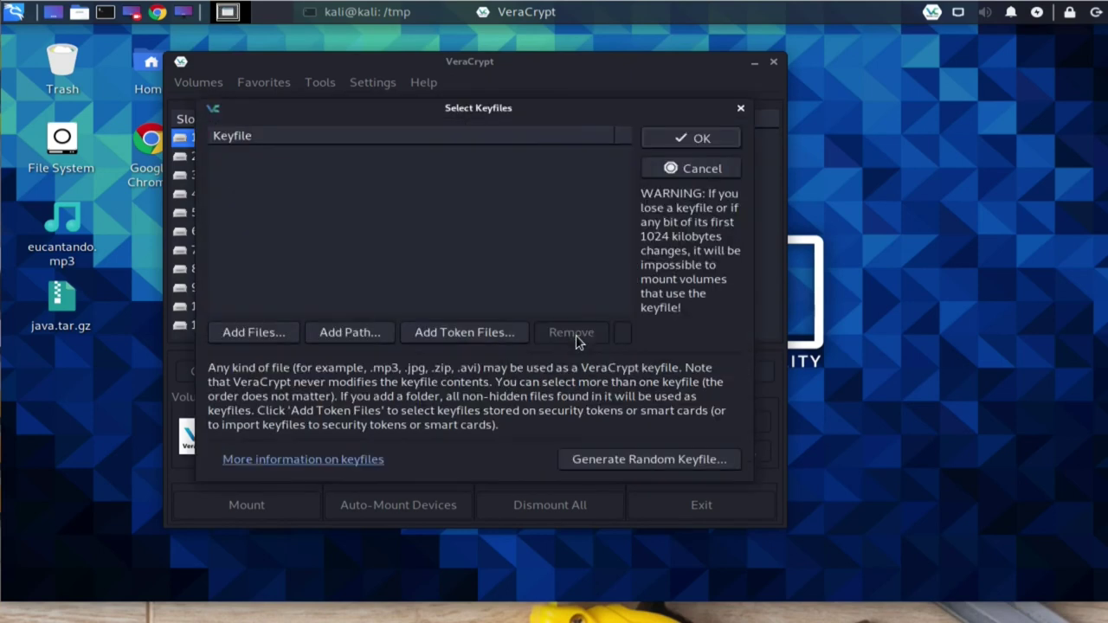
click(266, 340)
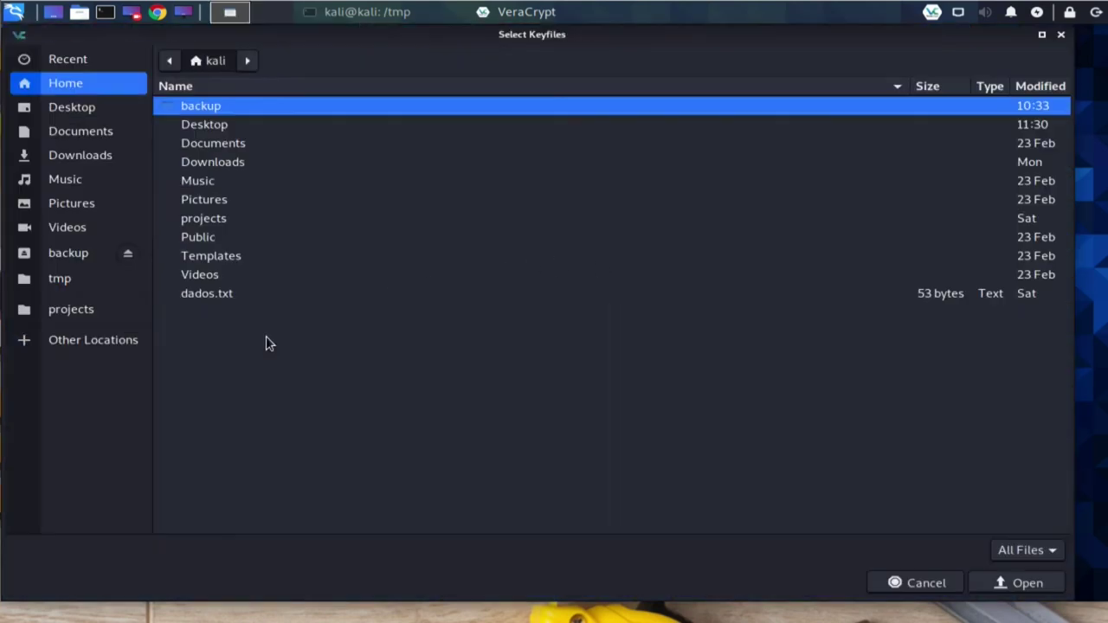
double_click(224, 124)
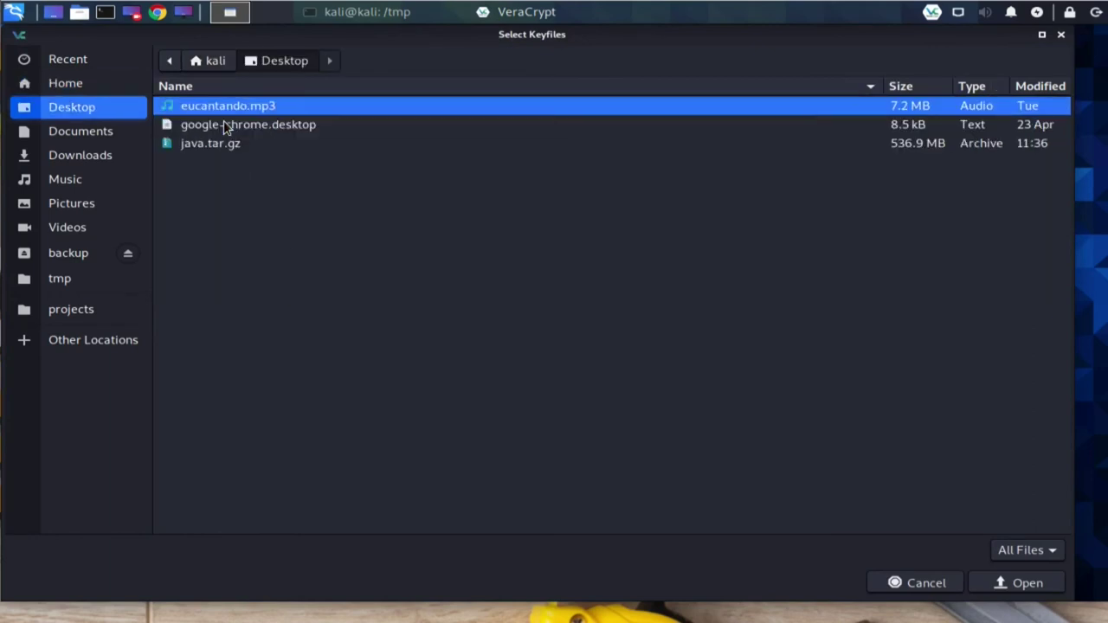
double_click(240, 105)
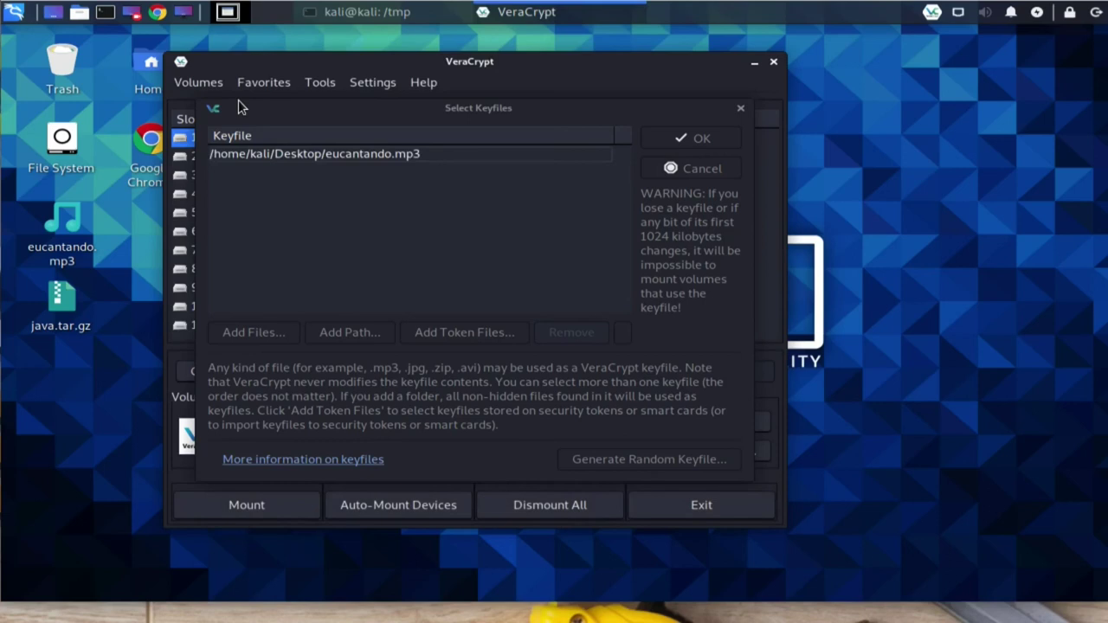
click(703, 143)
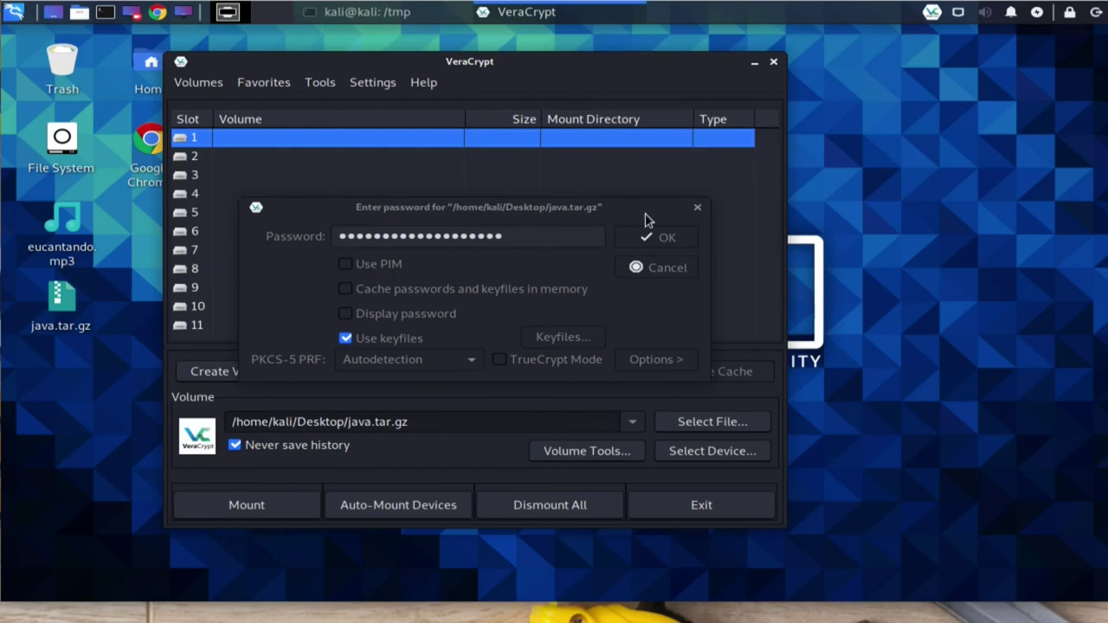
click(673, 246)
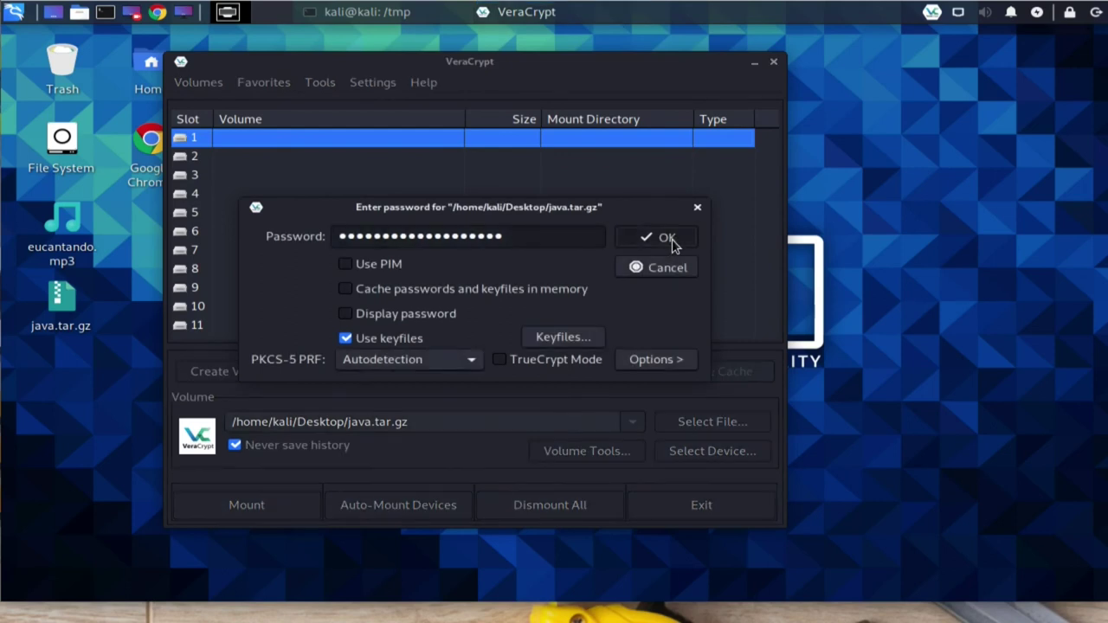
click(667, 238)
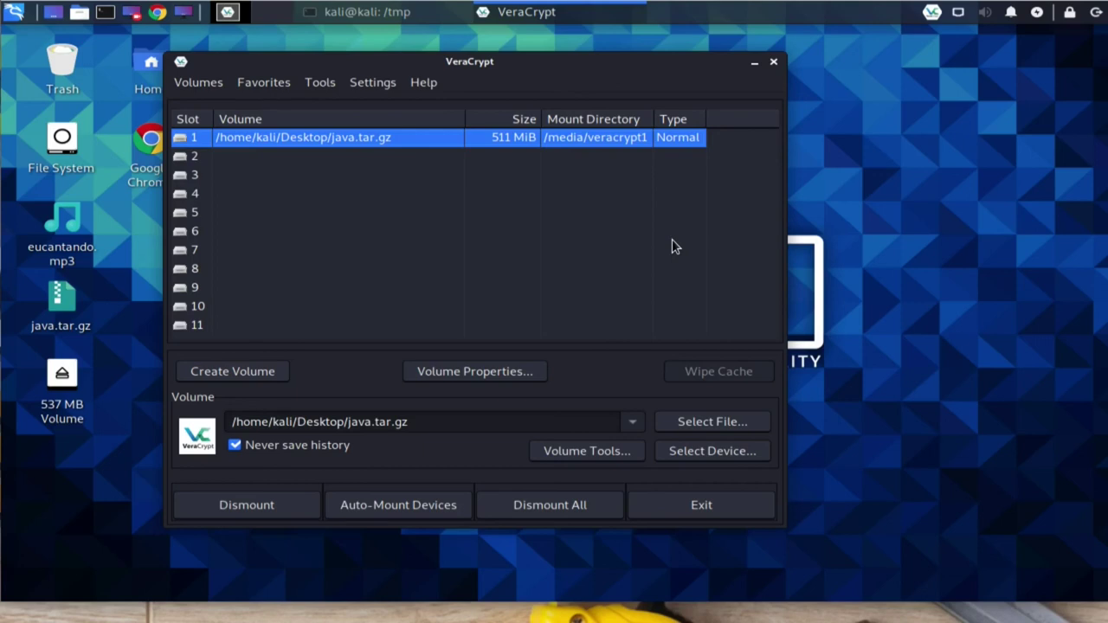
Step: Open the mounted slot 1 volume, /media/veracrypt1, in the file manager
double_click(61, 380)
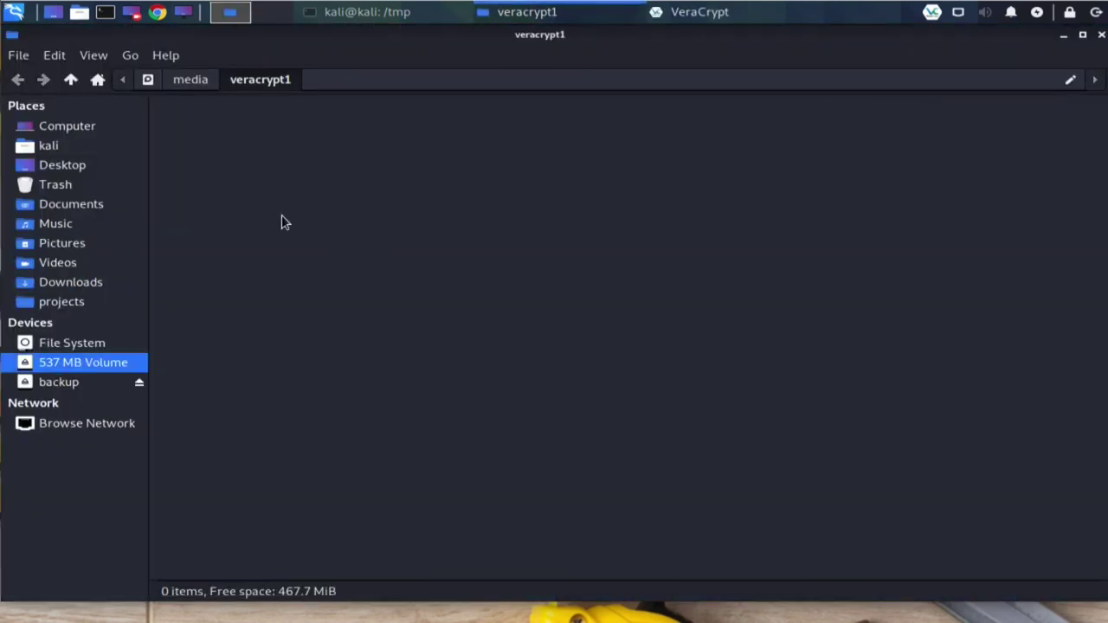
Step: Browse the backup drive's livros/so folder, inspect the Linux manual PDF, then return to backup
click(71, 390)
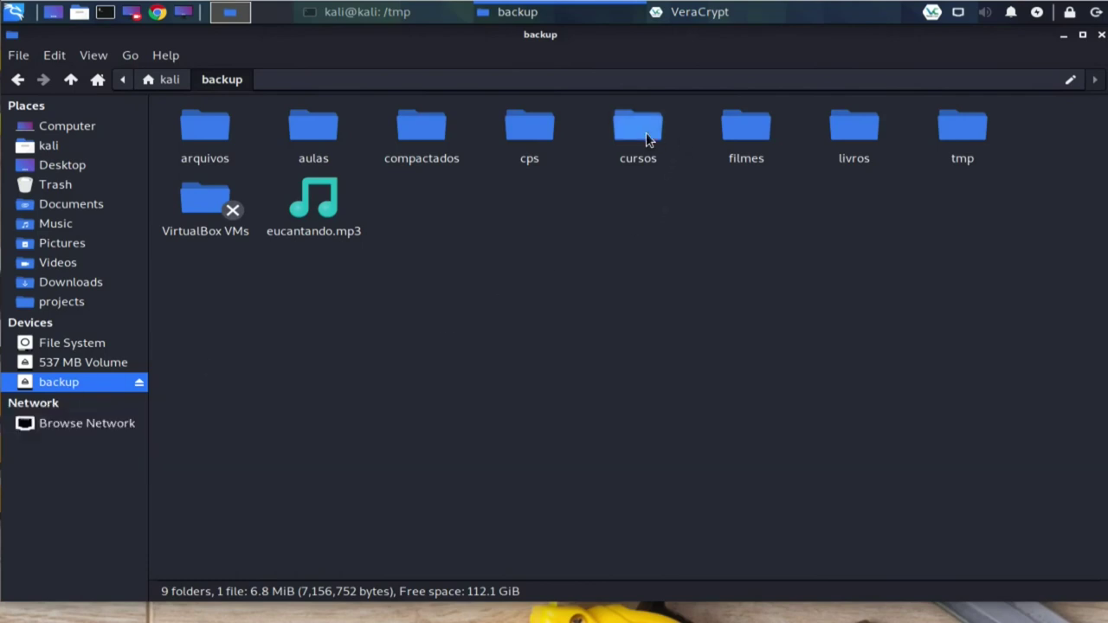
double_click(871, 129)
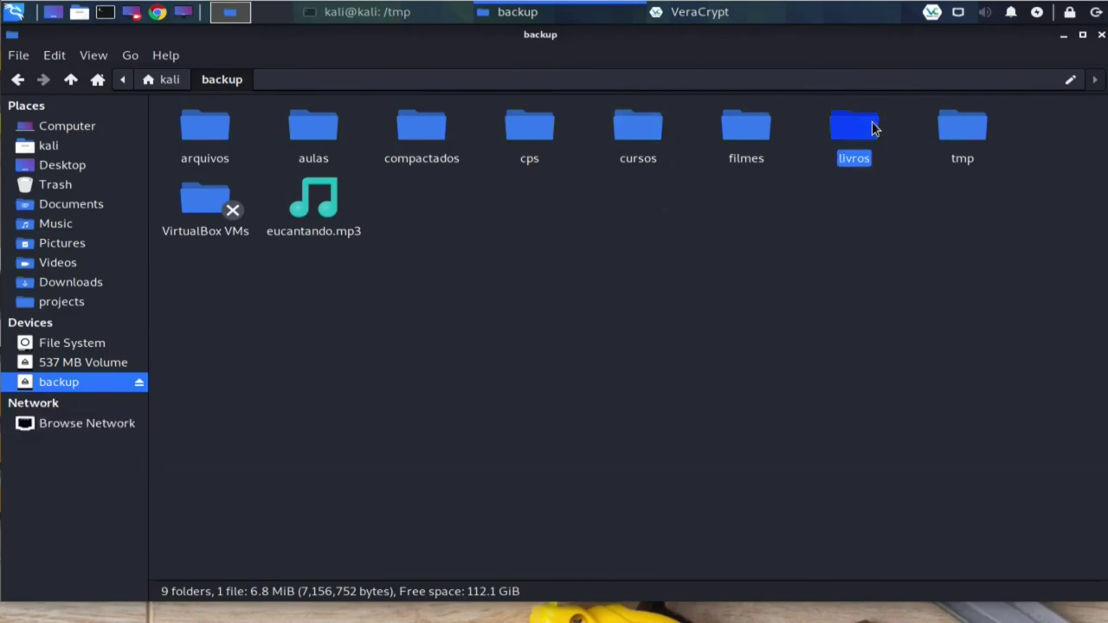
double_click(185, 121)
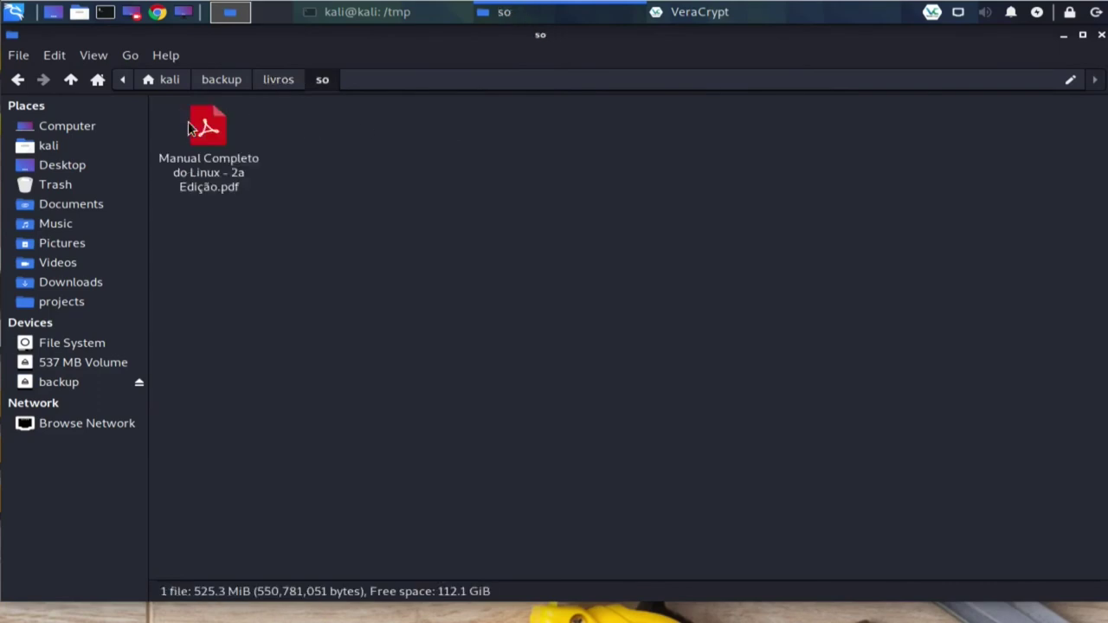
click(210, 129)
right_click(211, 129)
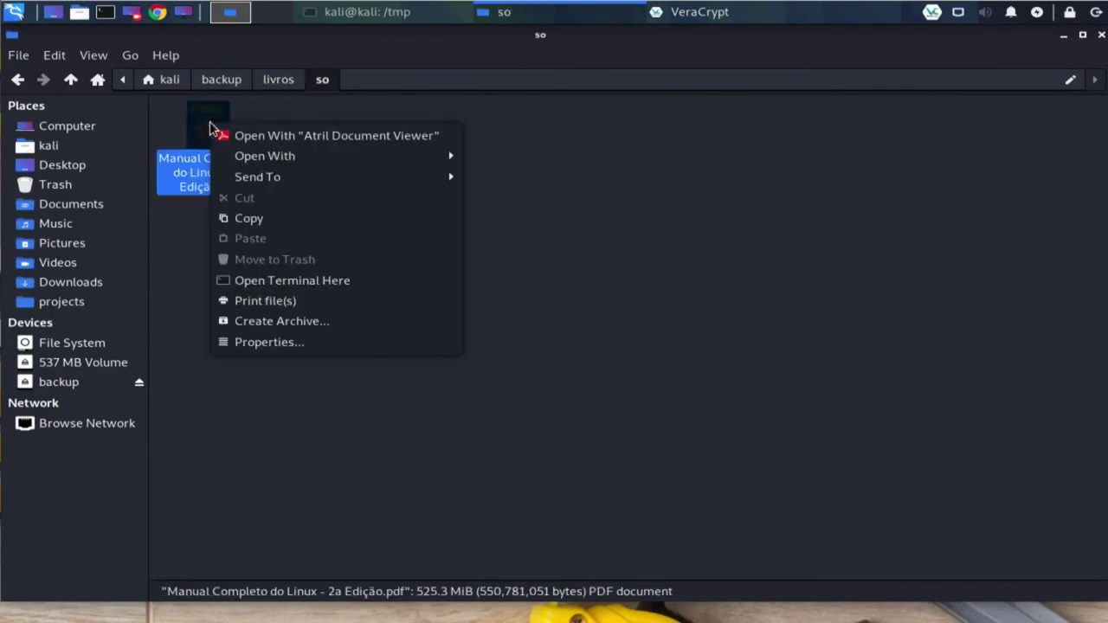
click(188, 267)
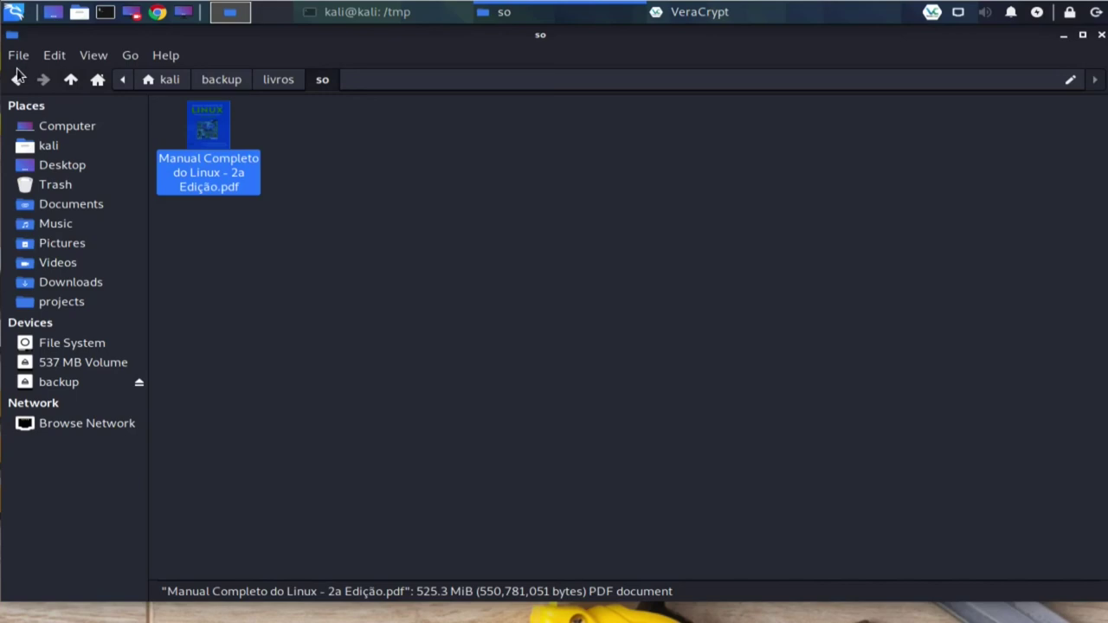
click(17, 81)
click(17, 80)
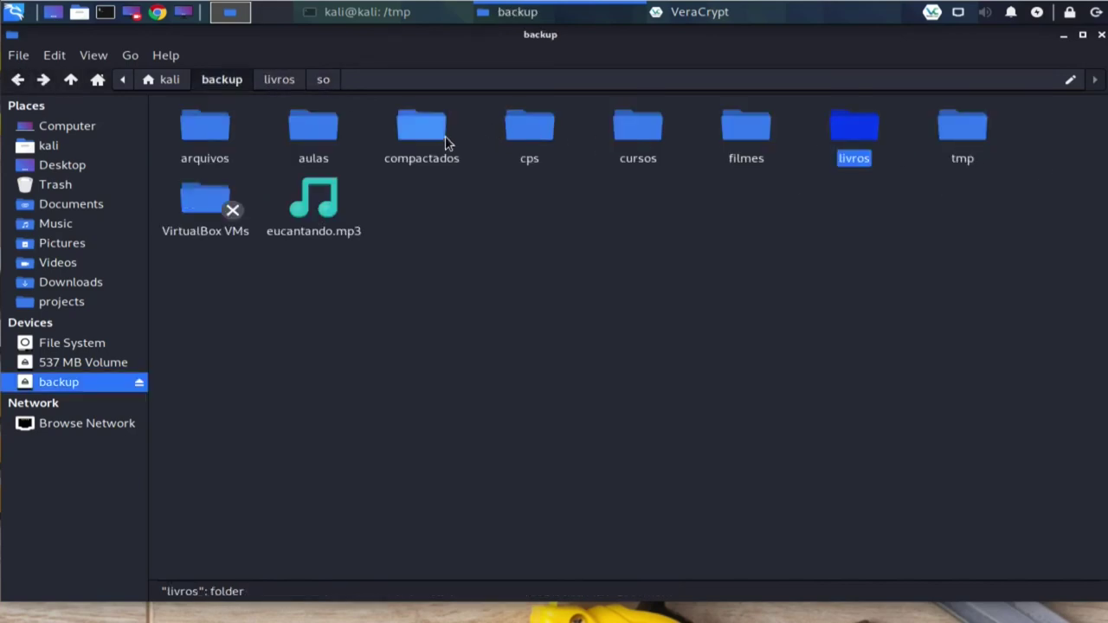
Step: Copy vinheta_audio2-2020-06-15_15.13.12.mp3 from backup/aulas/aied/amador
double_click(317, 126)
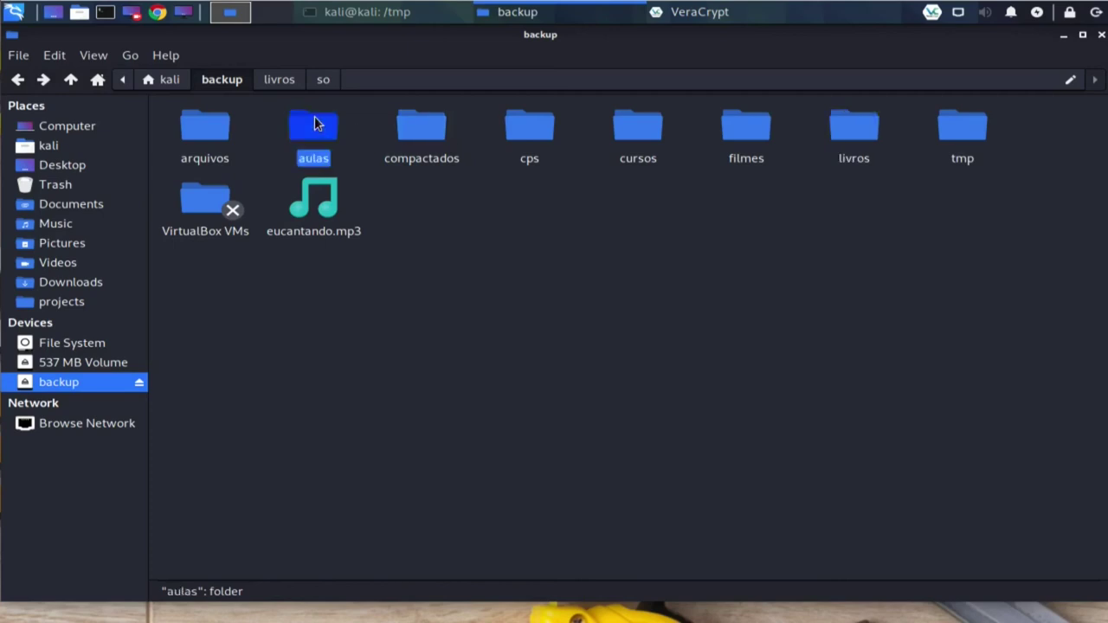
double_click(224, 129)
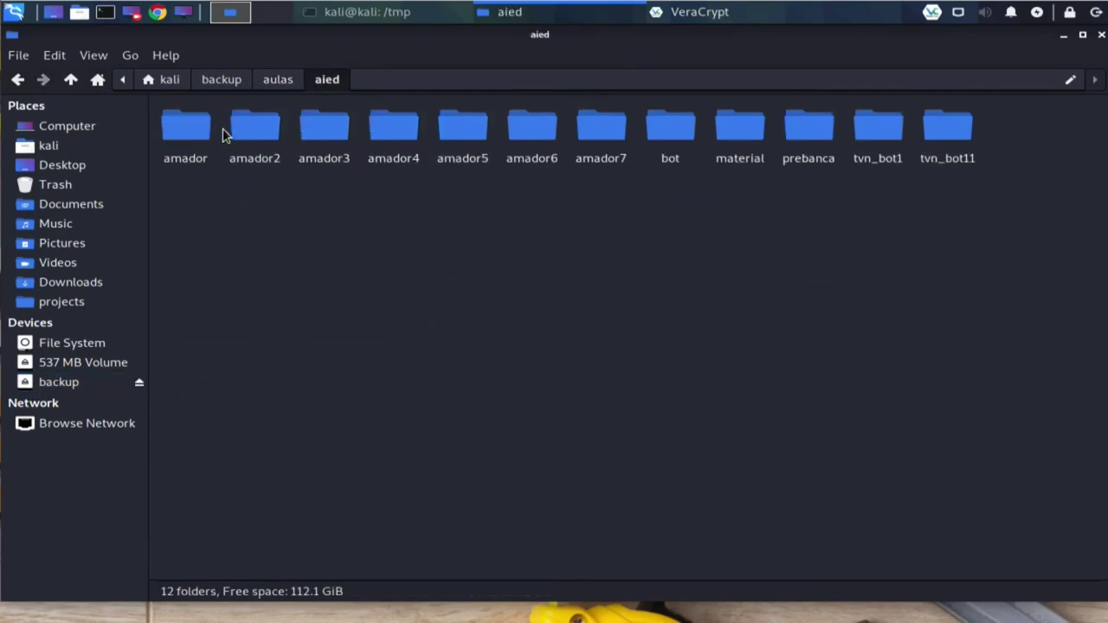
double_click(197, 124)
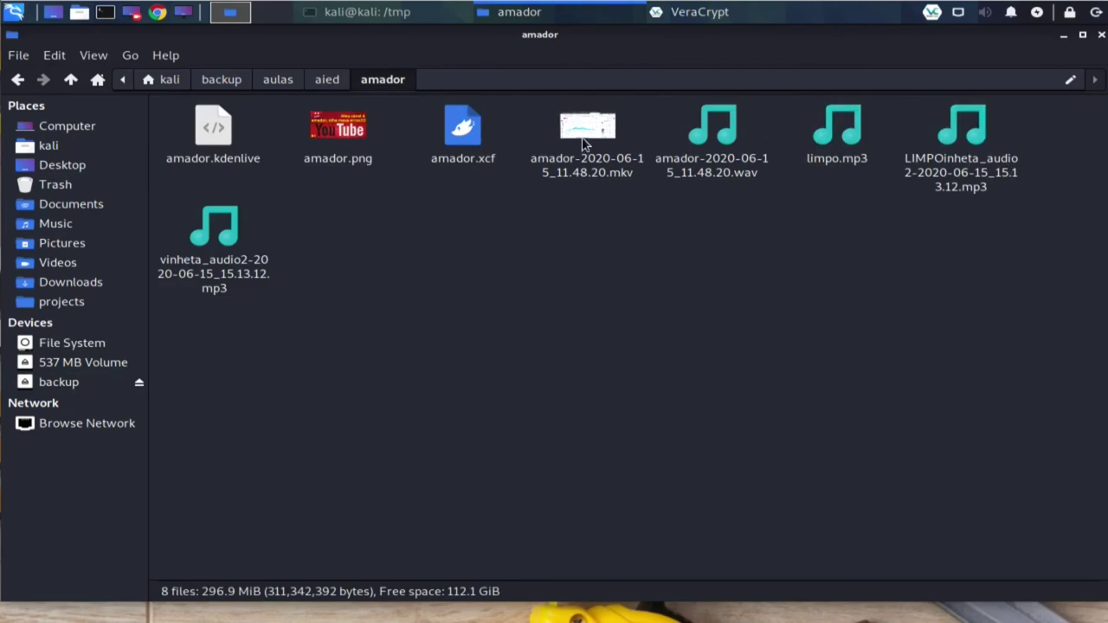
right_click(226, 234)
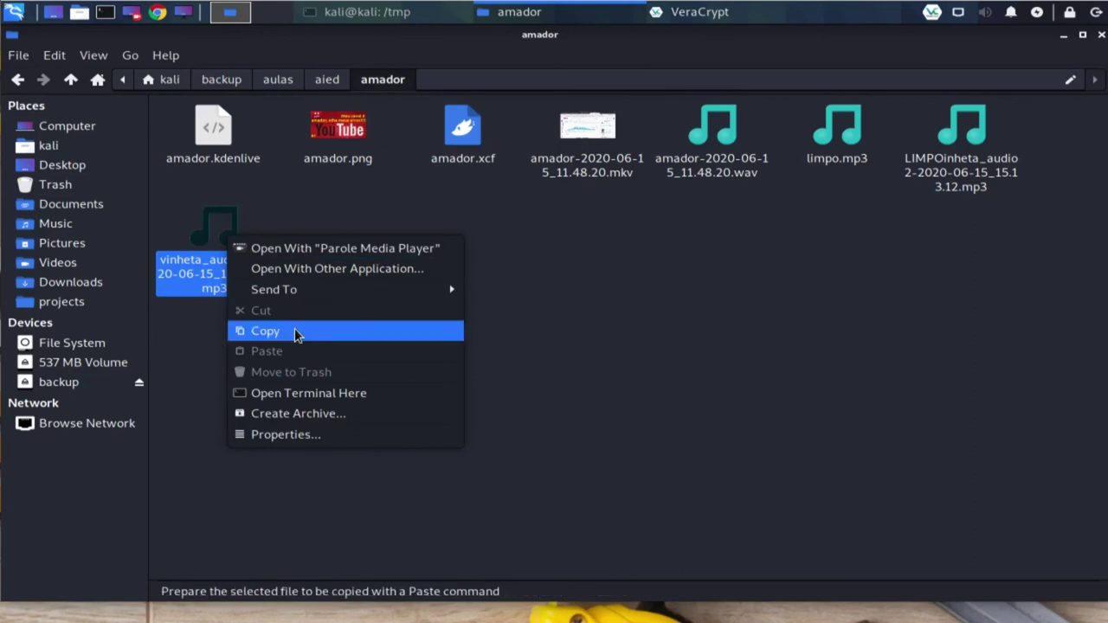
click(294, 331)
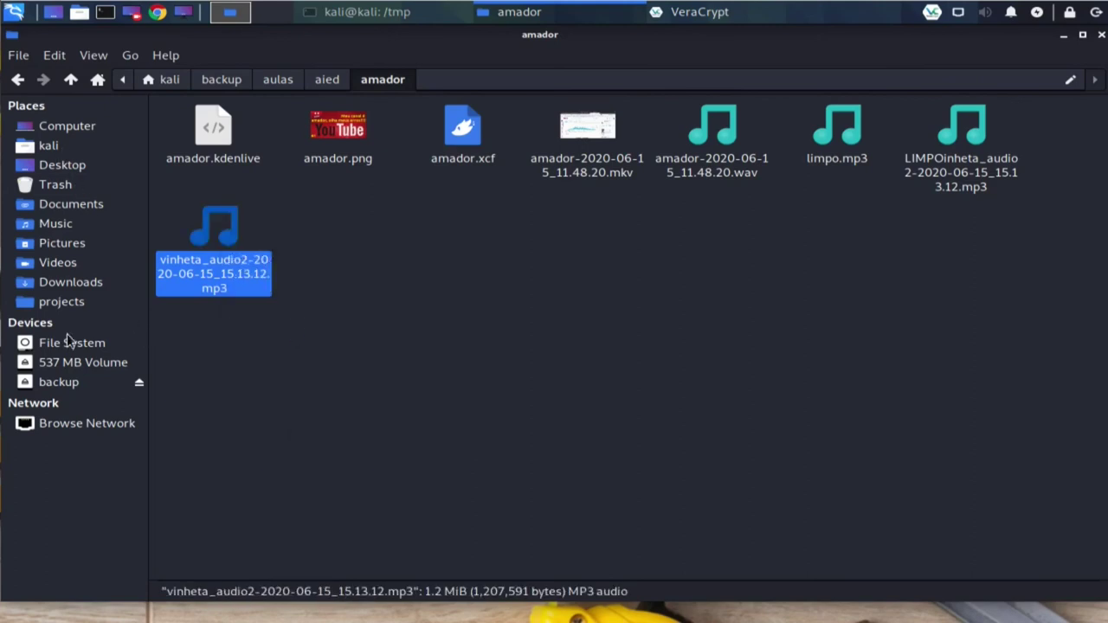
click(70, 364)
Step: Paste the vinheta_audio2 mp3 into /media/veracrypt1 and bring VeraCrypt's window forward
right_click(288, 168)
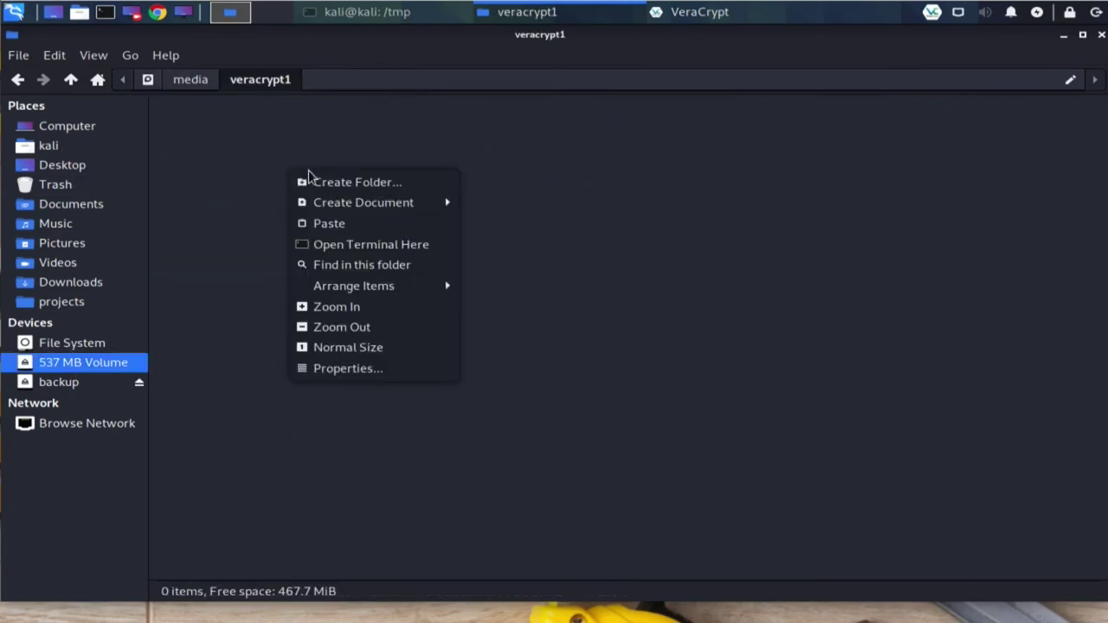
click(359, 223)
click(358, 233)
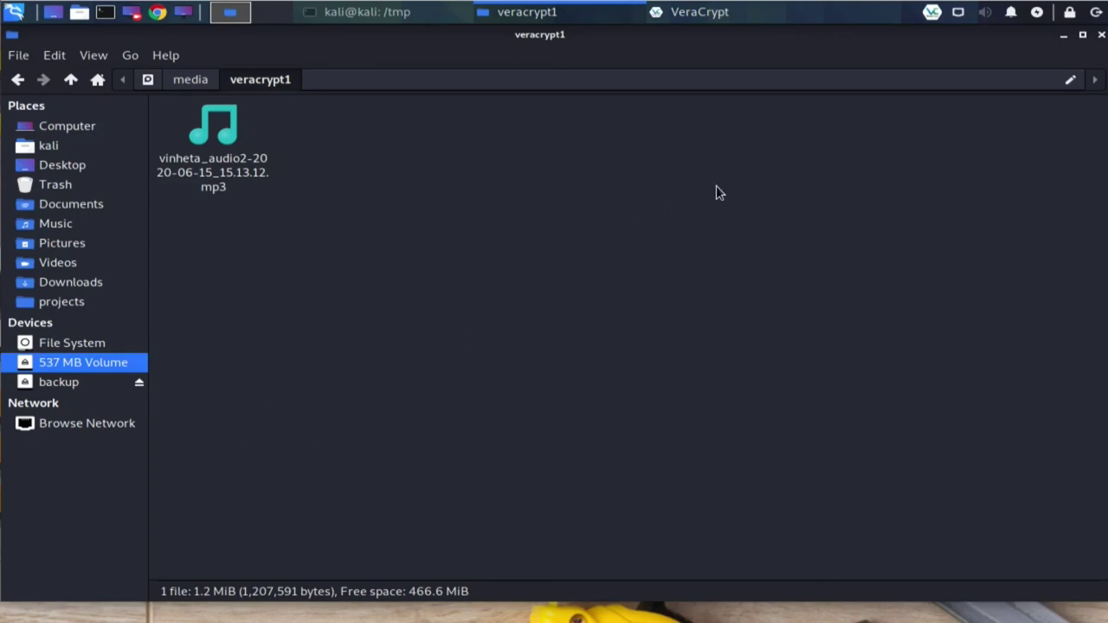
click(932, 12)
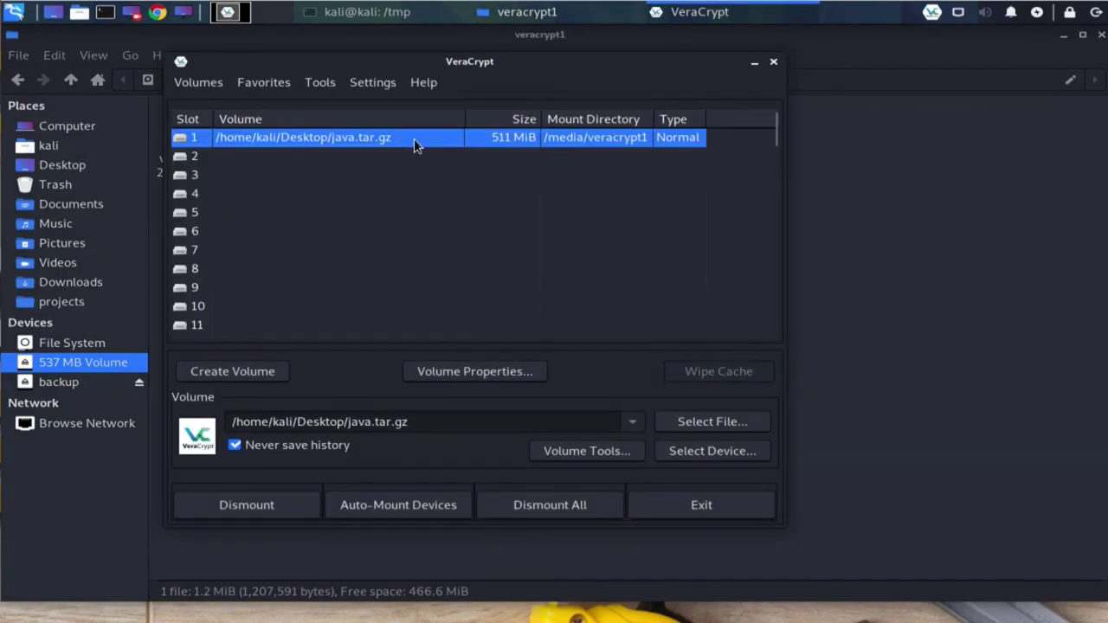
Step: Dismount the java.tar.gz volume in slot 1, then minimise the VeraCrypt window
click(286, 505)
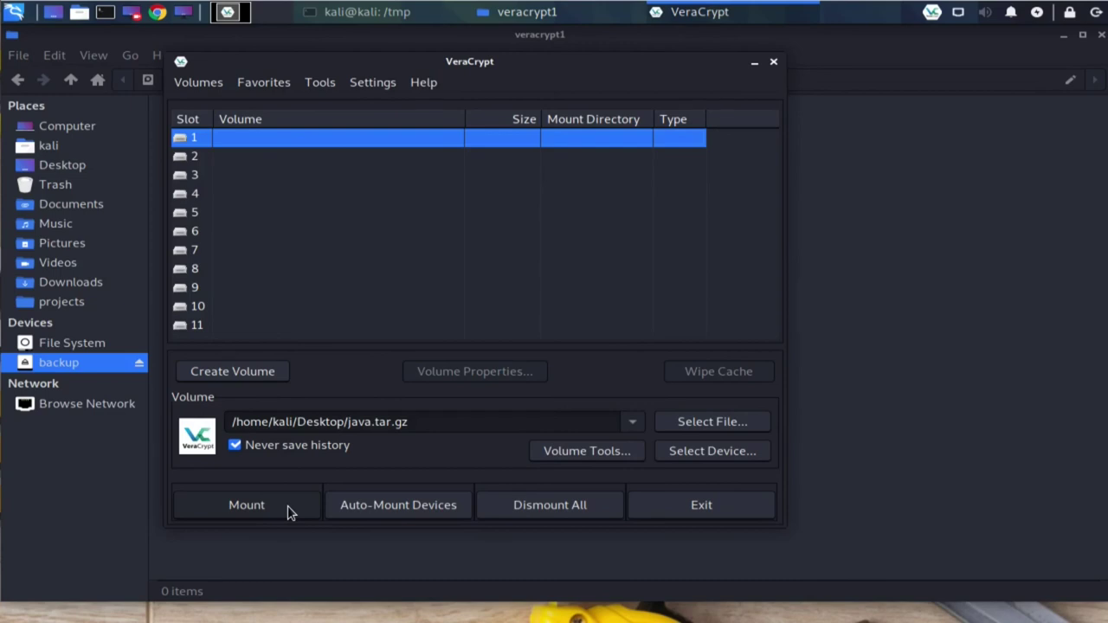
click(753, 61)
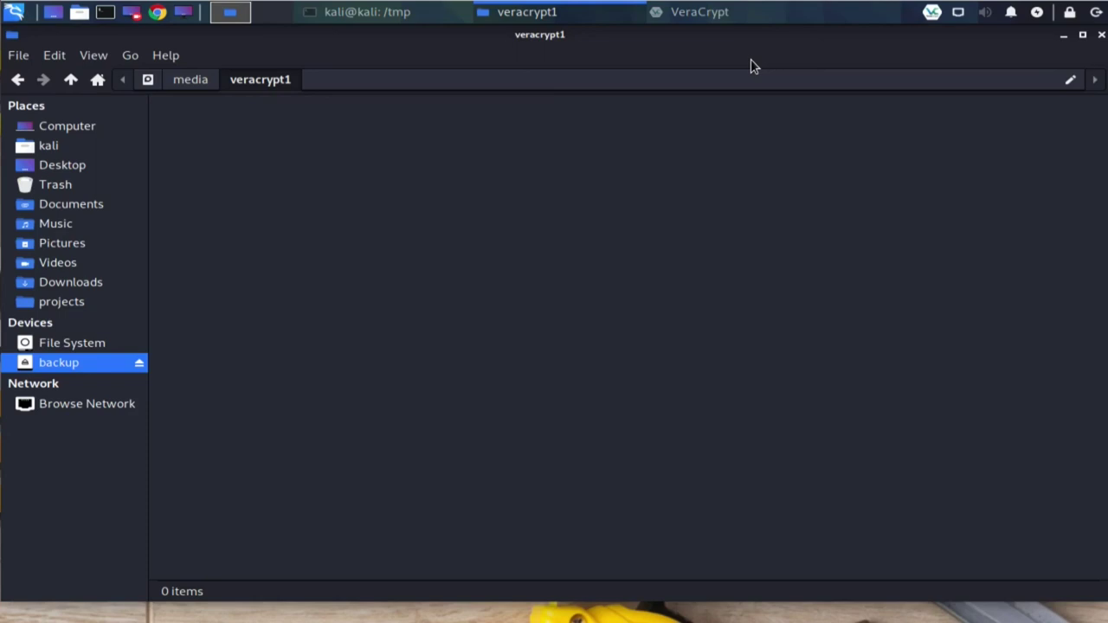
Step: Minimise the file manager and place eucantando.mp3 and java.tar.gz side by side atop the desktop
click(1063, 35)
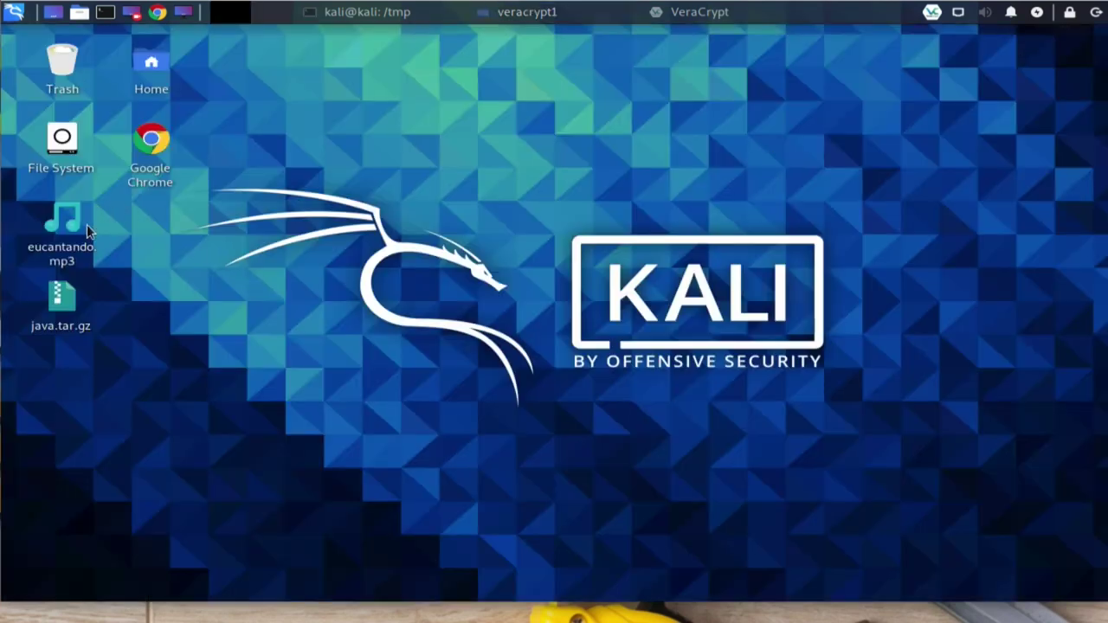
drag(57, 259, 504, 87)
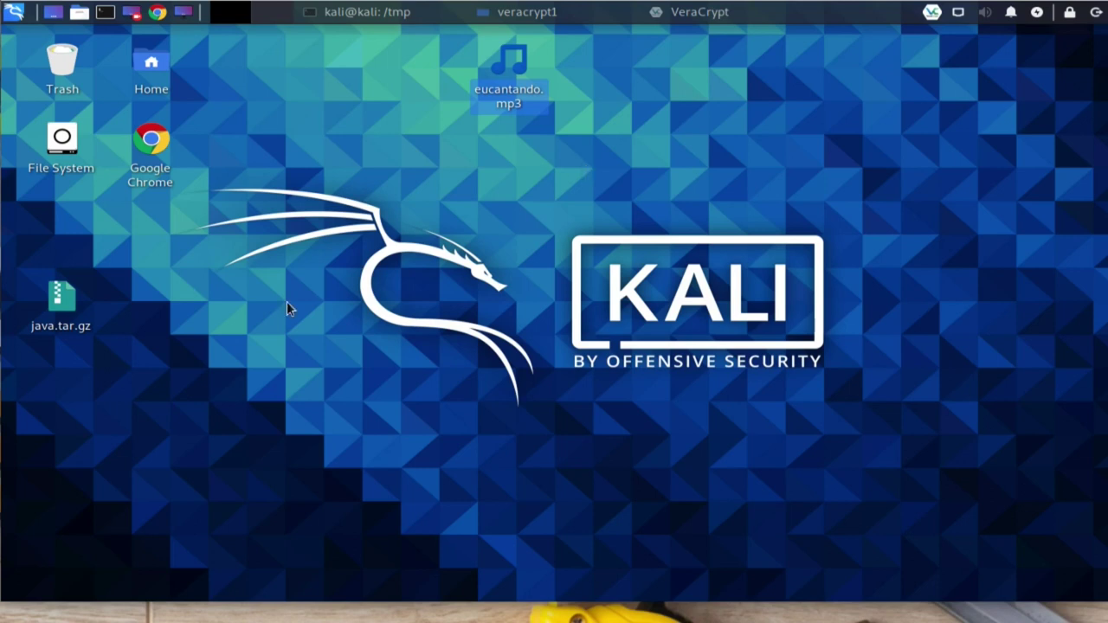
drag(63, 299, 326, 82)
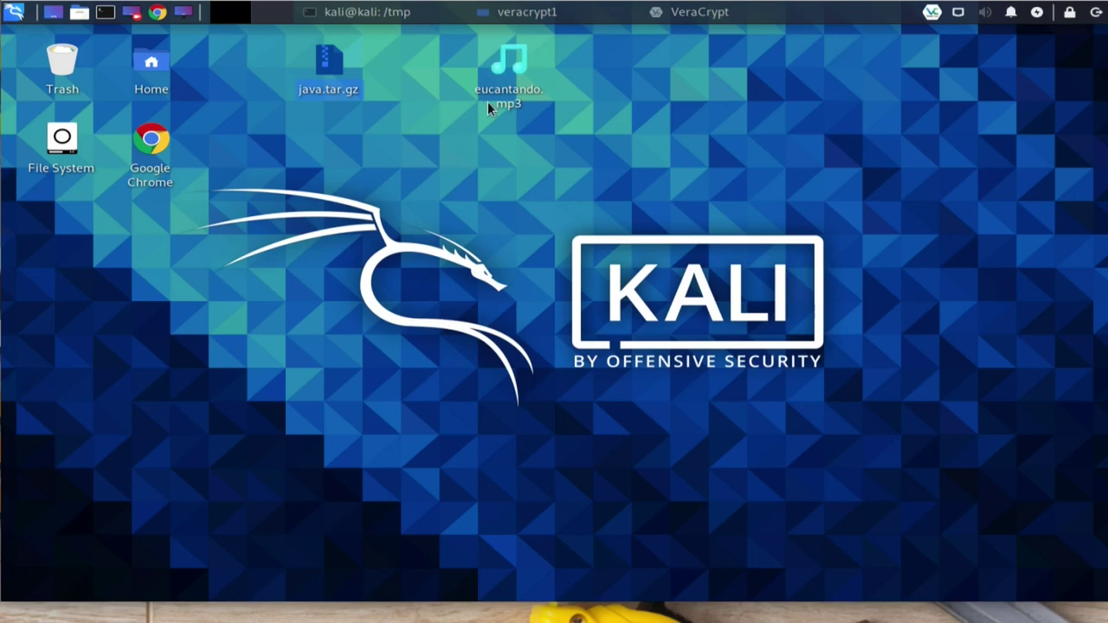
mouse_move(489, 107)
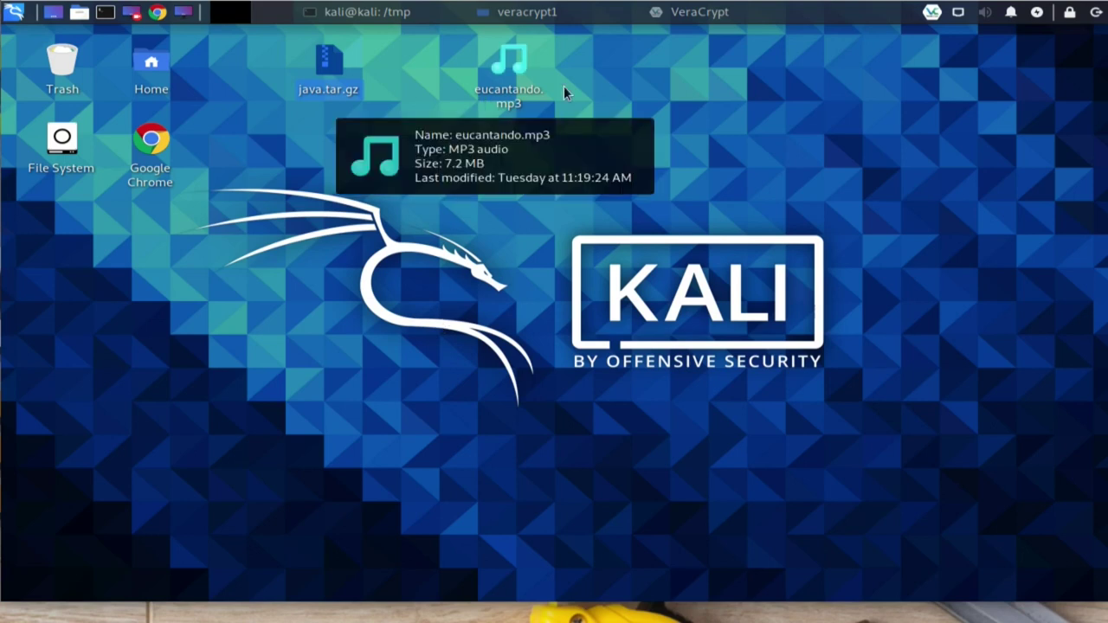